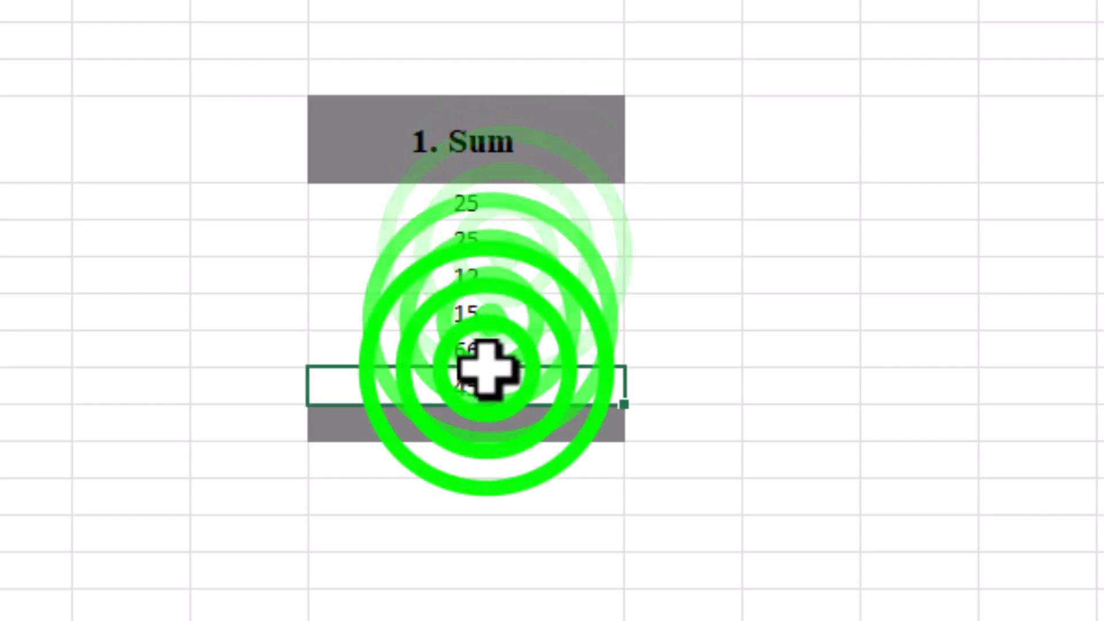
Add up the six numbers under the Sum heading with =SUM(K6:K11) in the grey total cell K12.
{"action": "left_click", "coordinate": [494, 282]}
{"action": "left_click", "coordinate": [454, 433]}
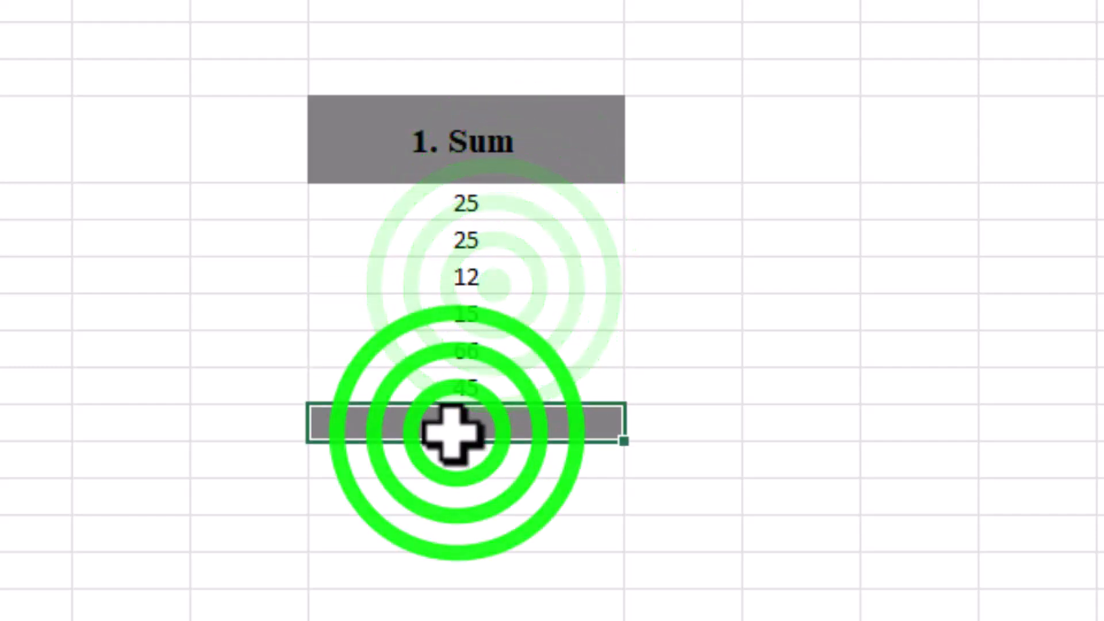
{"action": "type", "text": "=sum"}
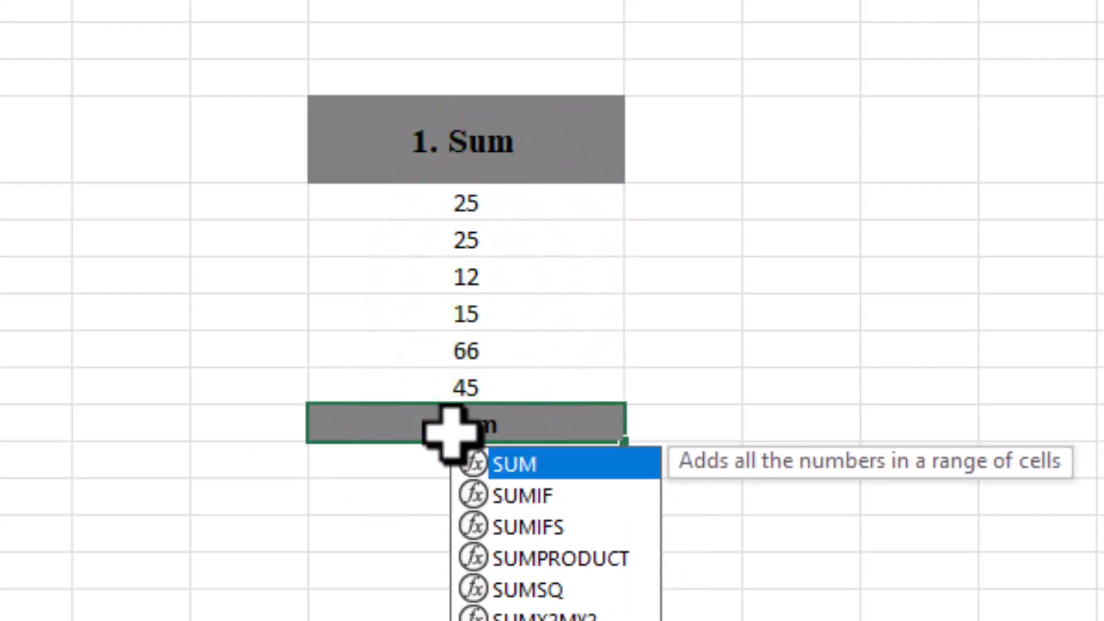
{"action": "left_click", "coordinate": [494, 470]}
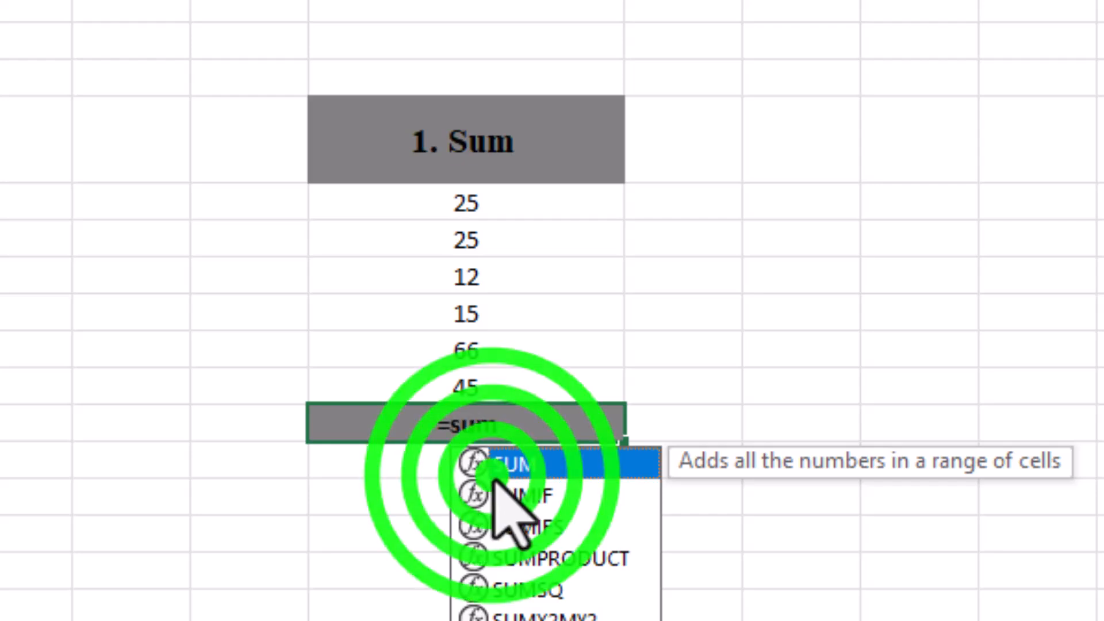
{"action": "double_click", "coordinate": [503, 466]}
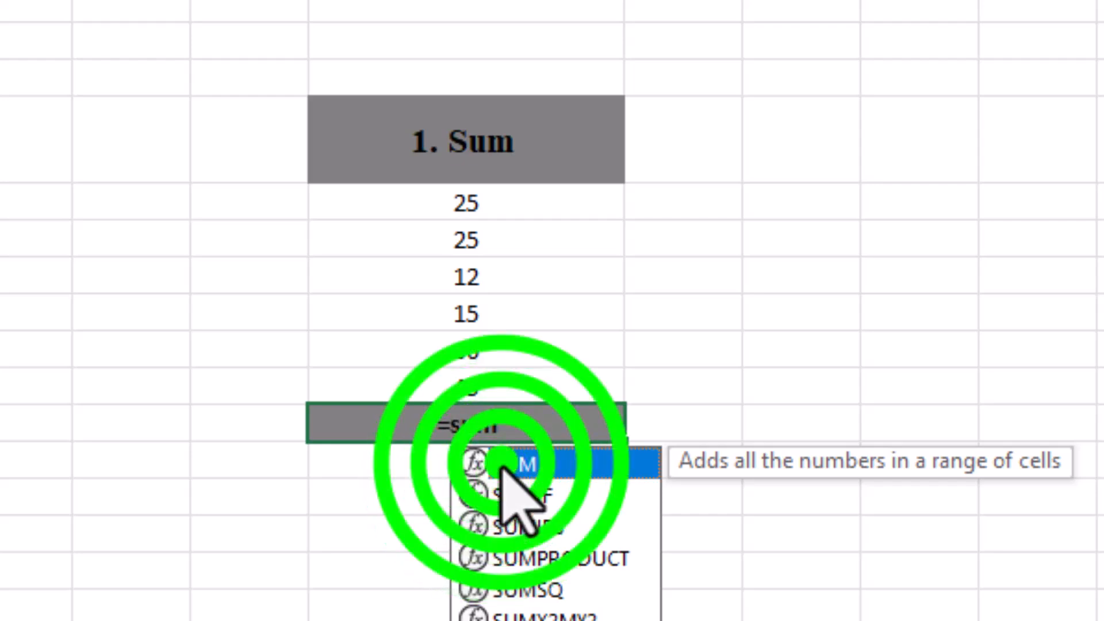
{"action": "left_click", "coordinate": [483, 197]}
{"action": "left_click_drag", "start_coordinate": [483, 196], "coordinate": [476, 377]}
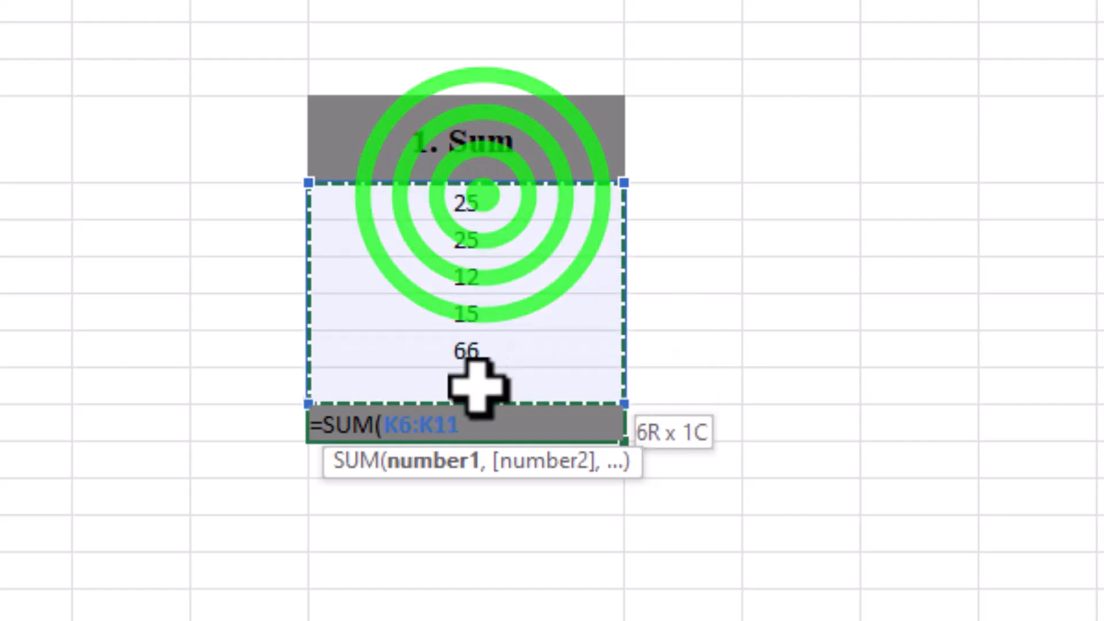
{"action": "type", "text": ")"}
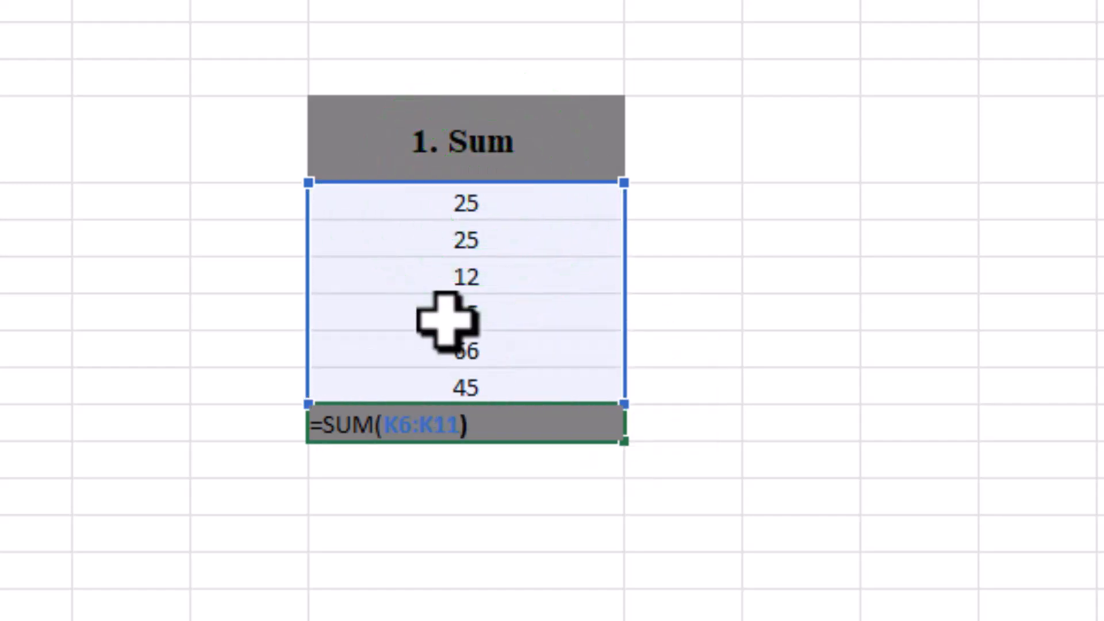
{"action": "key", "text": "Return"}
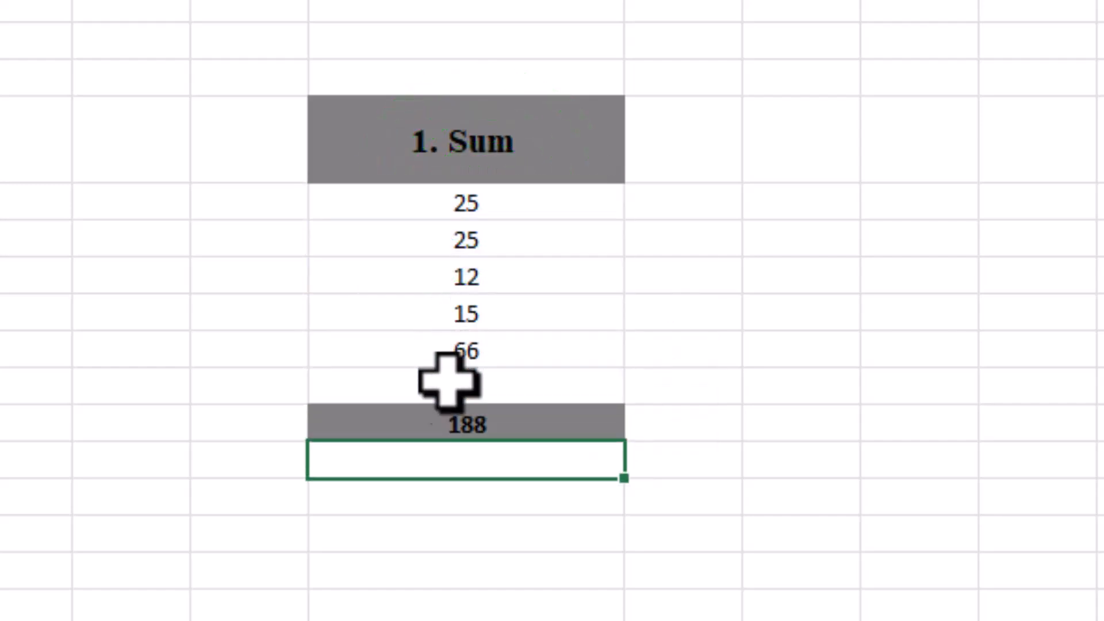
Clear the total cell under the Sum heading and re-enter =SUM(K6:K11) in it.
{"action": "left_click", "coordinate": [438, 422]}
{"action": "key", "text": "Delete"}
{"action": "type", "text": "=sum"}
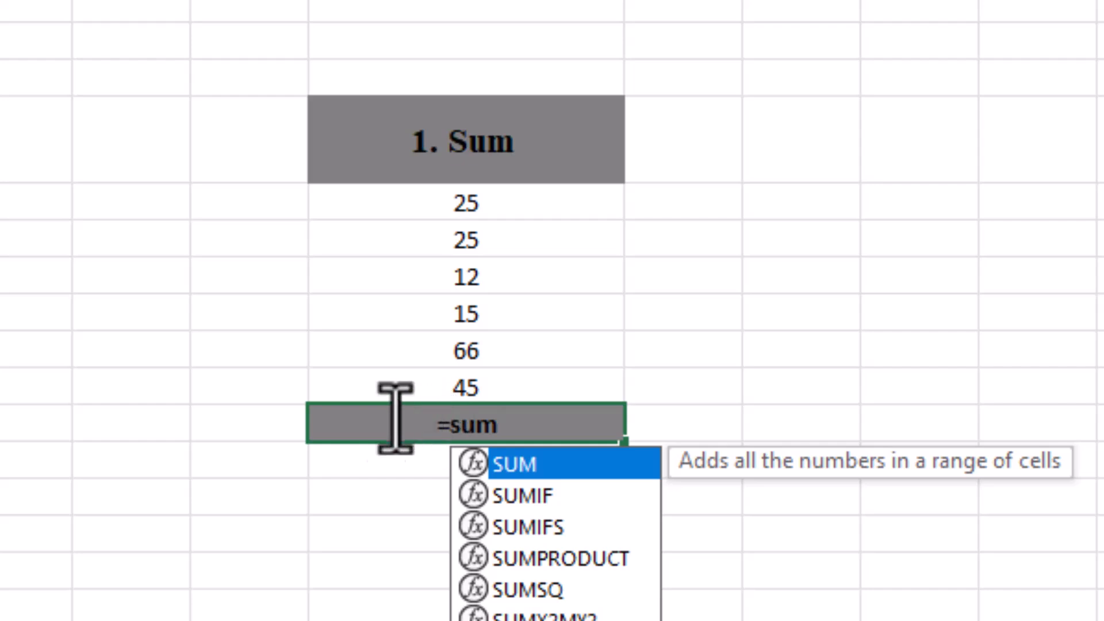
{"action": "double_click", "coordinate": [508, 463]}
{"action": "left_click_drag", "start_coordinate": [505, 201], "coordinate": [508, 382]}
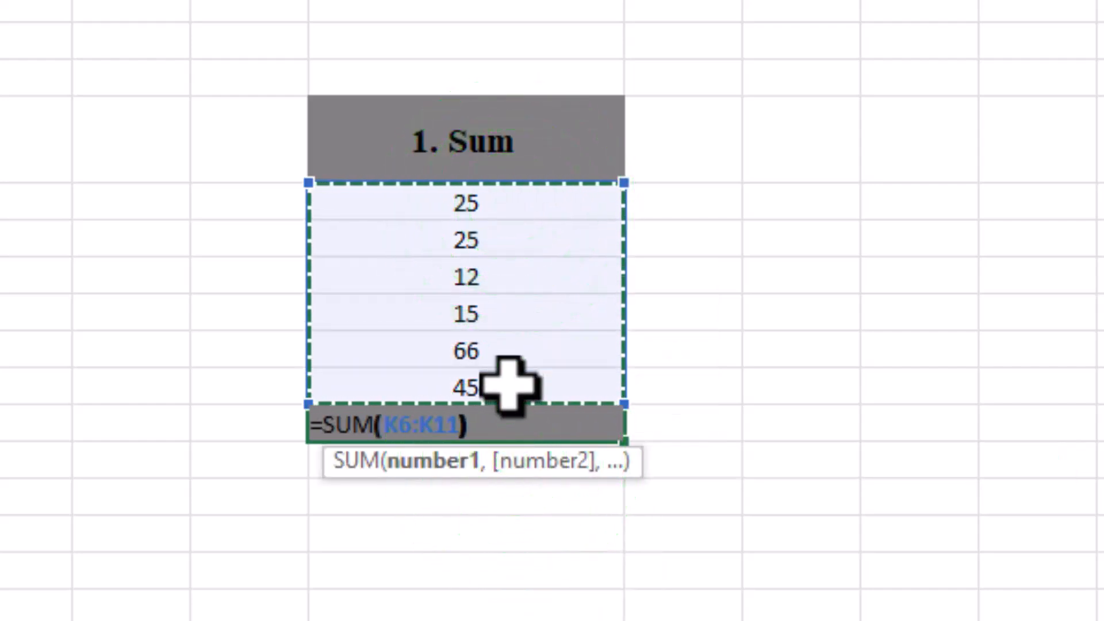
{"action": "key", "text": "Return"}
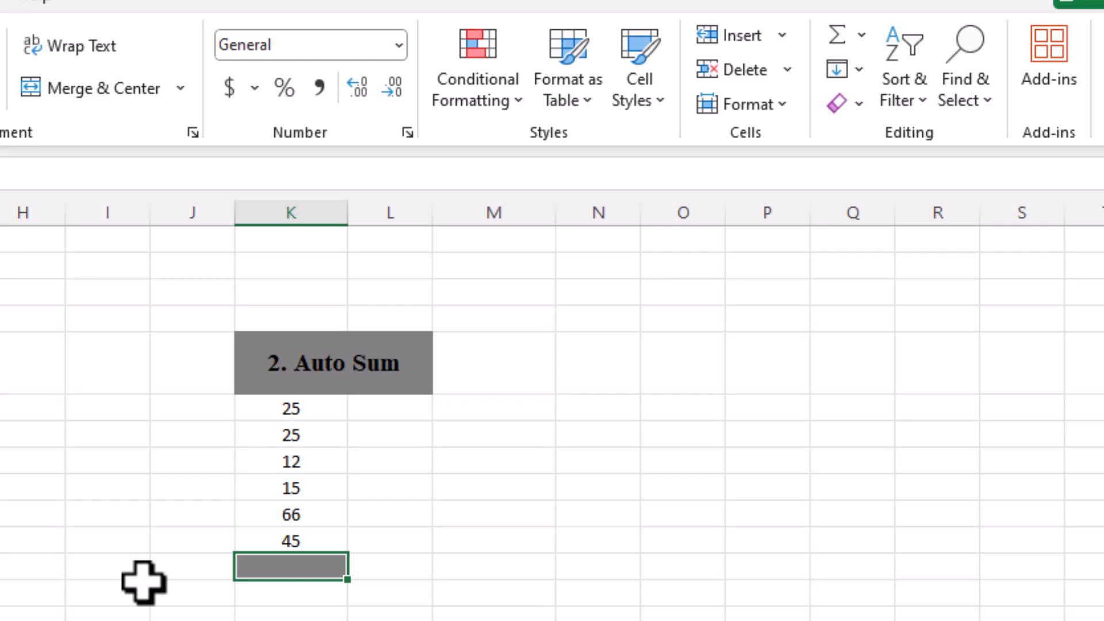
Total K6:K11 under the Auto Sum heading in K12 using the AutoSum command.
{"action": "type", "text": "="}
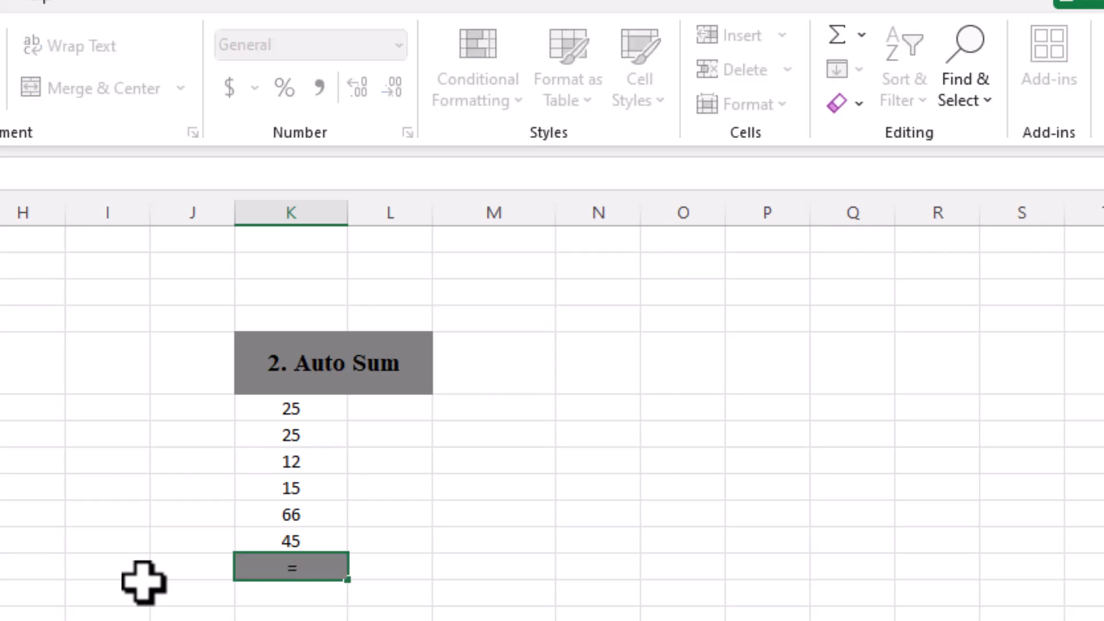
{"action": "key", "text": "Escape"}
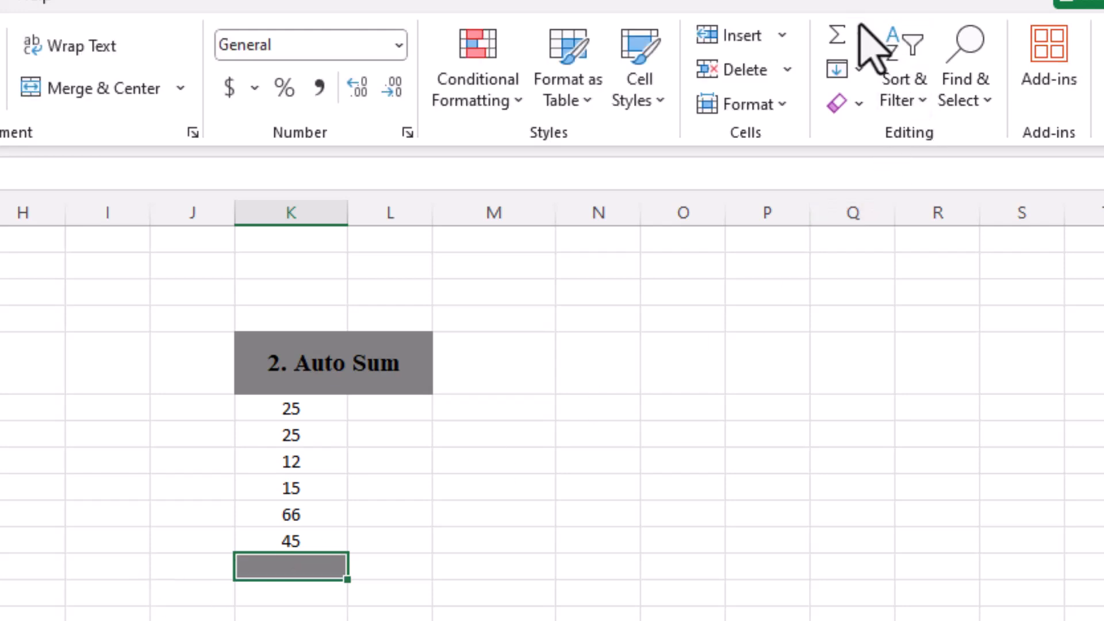
{"action": "left_click", "coordinate": [838, 33]}
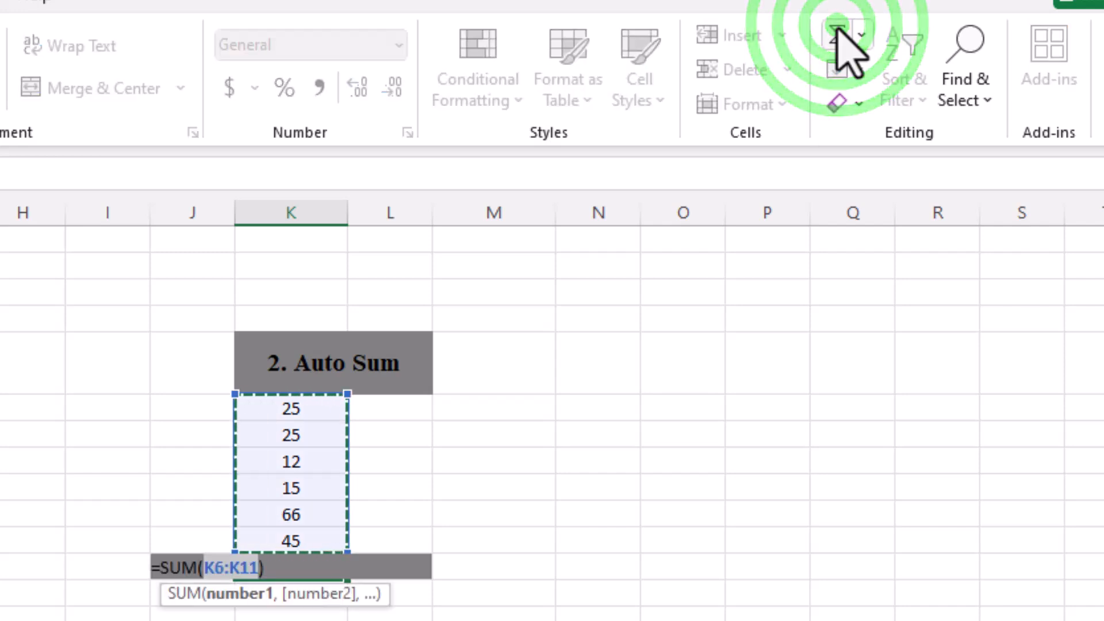
{"action": "key", "text": "Return"}
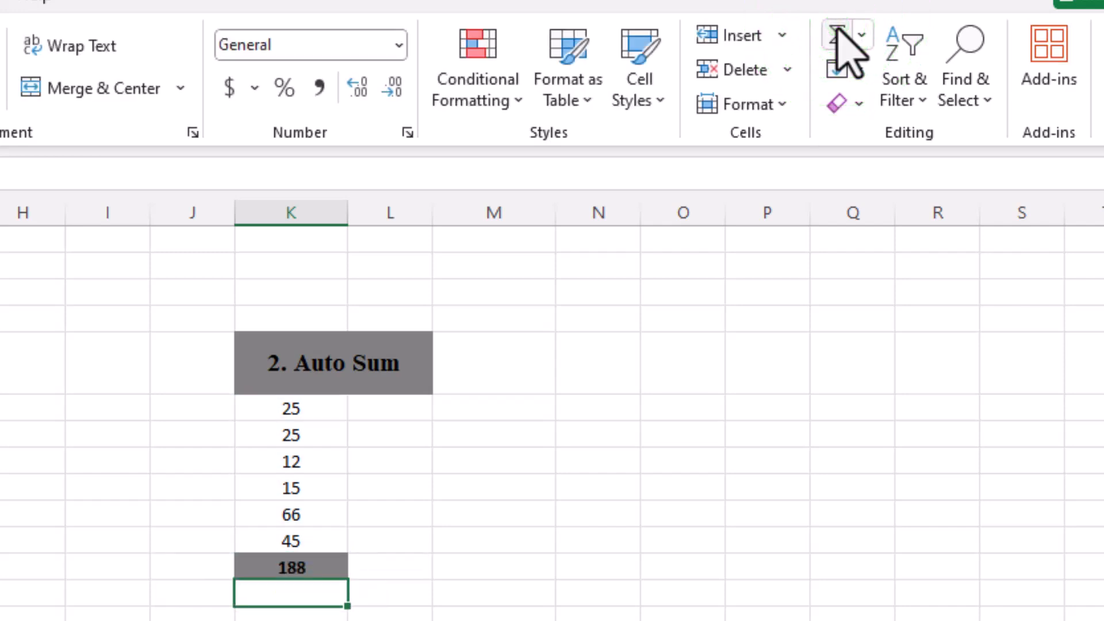
Clear the Auto Sum total in K12 and insert the AutoSum formula for K6:K11 again.
{"action": "left_click", "coordinate": [286, 562]}
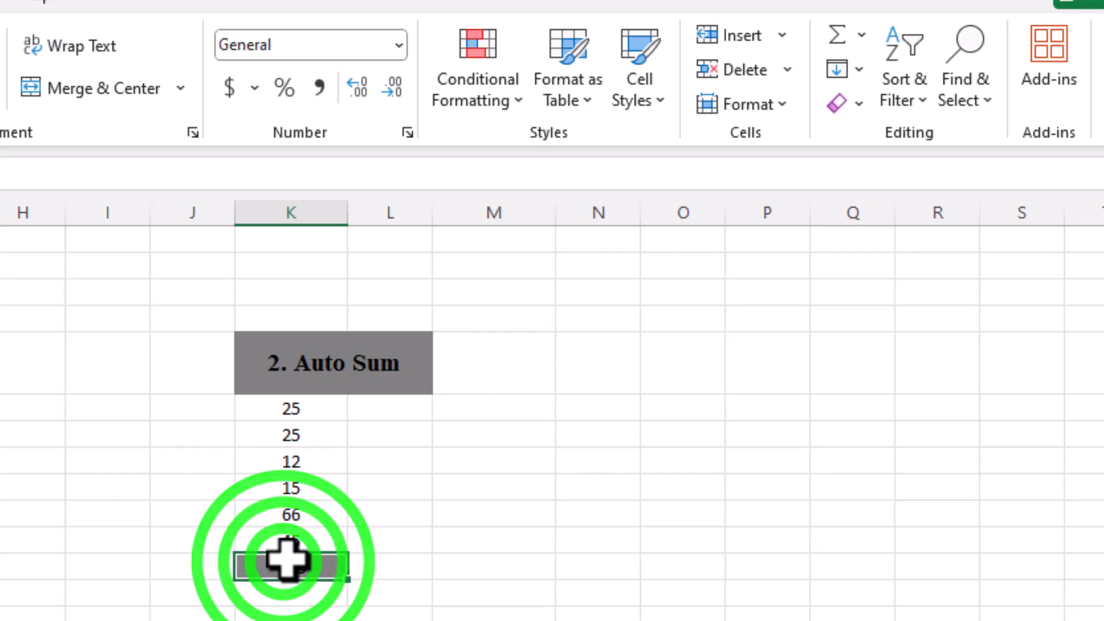
{"action": "key", "text": "Delete"}
{"action": "left_click", "coordinate": [838, 33]}
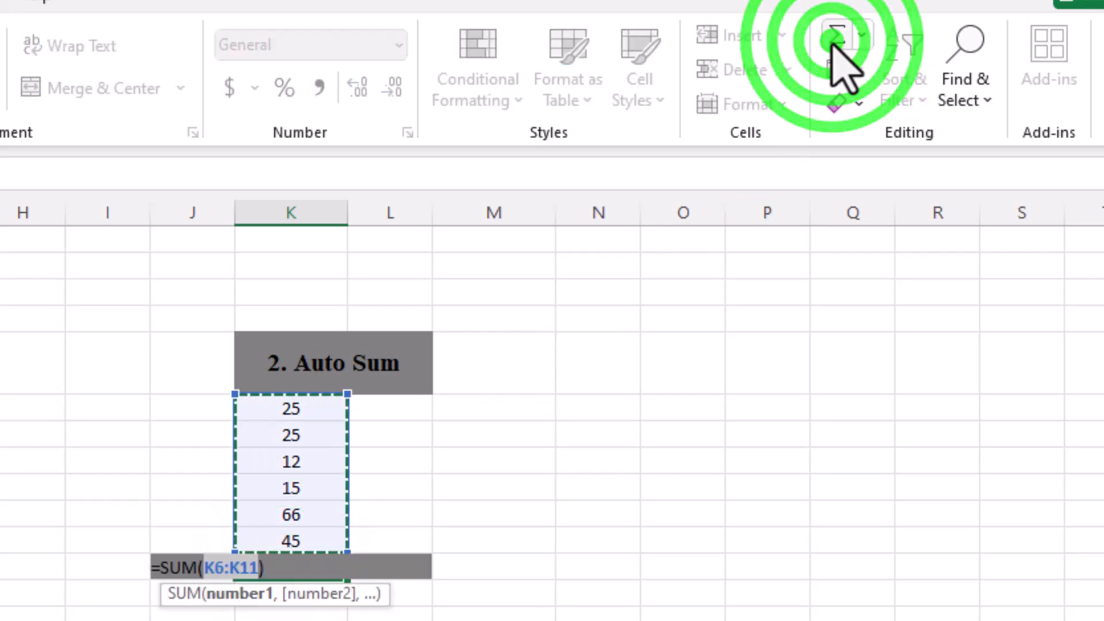
{"action": "key", "text": "Return"}
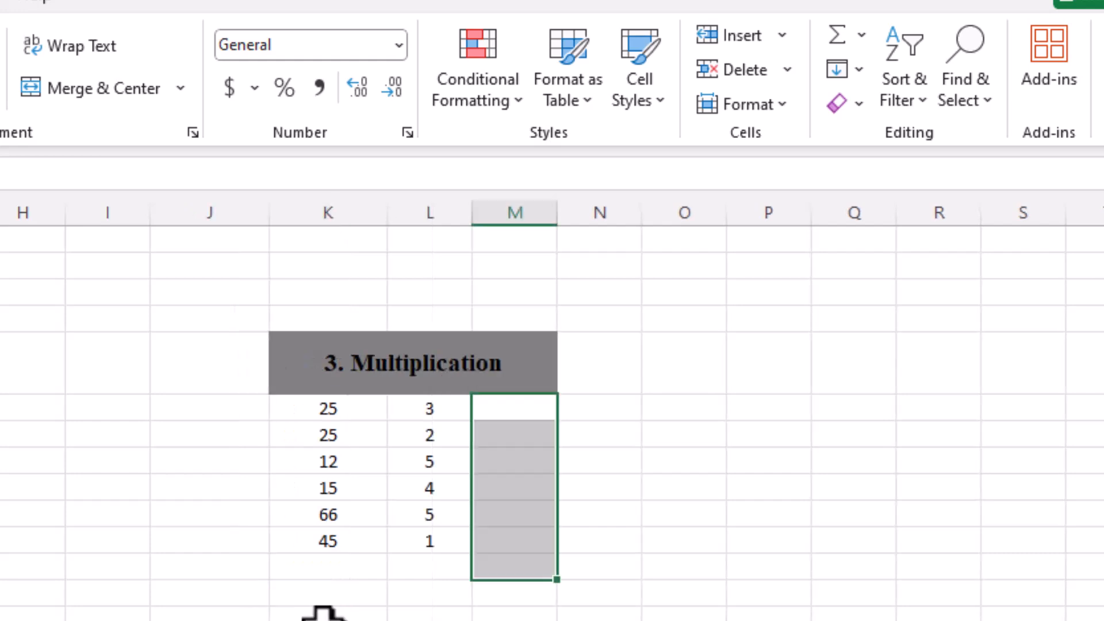
Enter the product formula =K6*L6 in M6, the first result cell of the Multiplication table.
{"action": "left_click", "coordinate": [322, 615]}
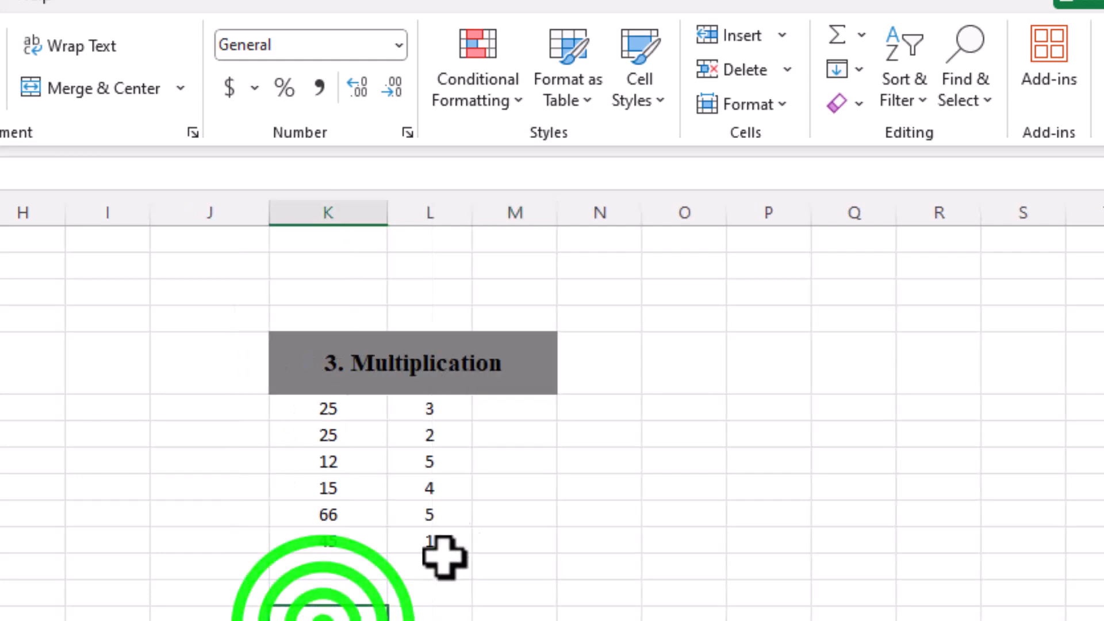
{"action": "left_click", "coordinate": [530, 408]}
{"action": "type", "text": "="}
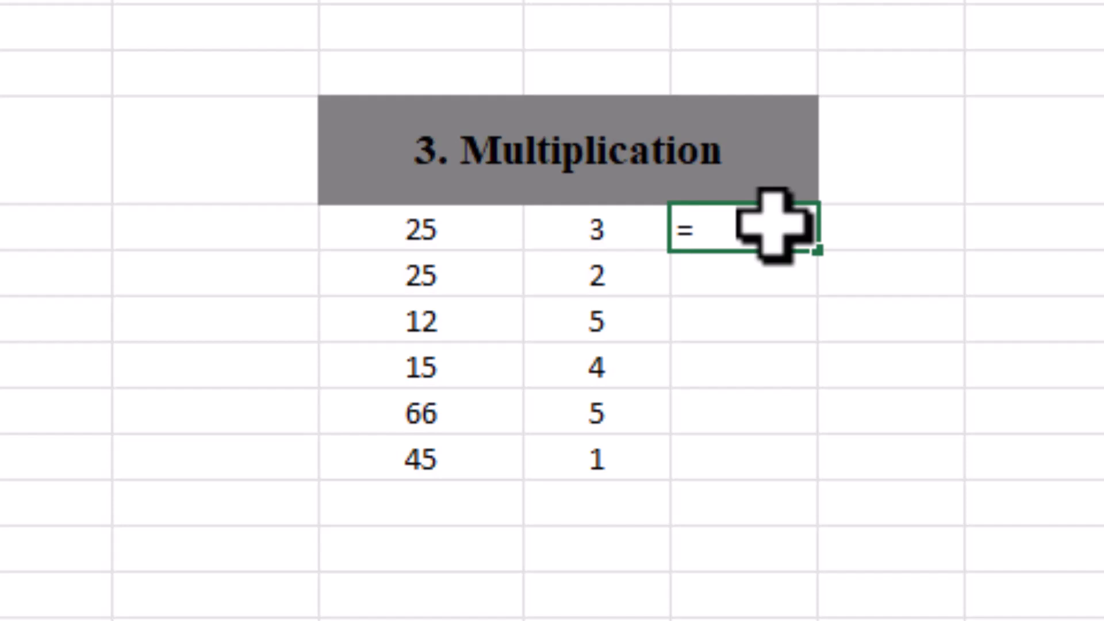
{"action": "left_click", "coordinate": [511, 234]}
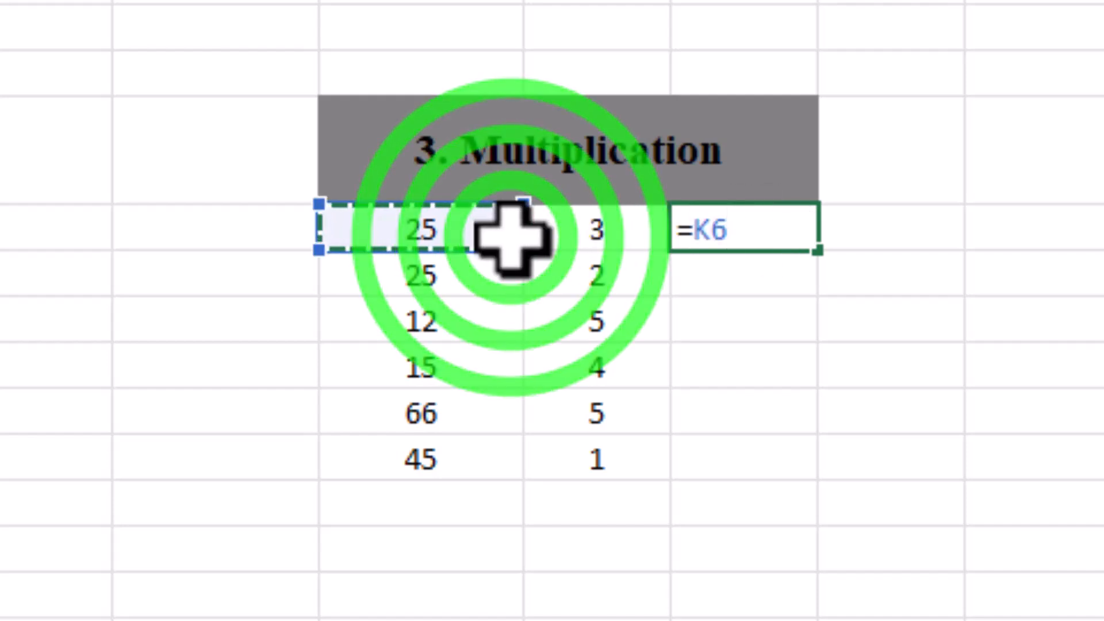
{"action": "type", "text": "*"}
{"action": "left_click", "coordinate": [577, 235]}
{"action": "key", "text": "Return"}
Fill the multiplication formula from M6 down to M11 for the remaining rows.
{"action": "left_click", "coordinate": [749, 228]}
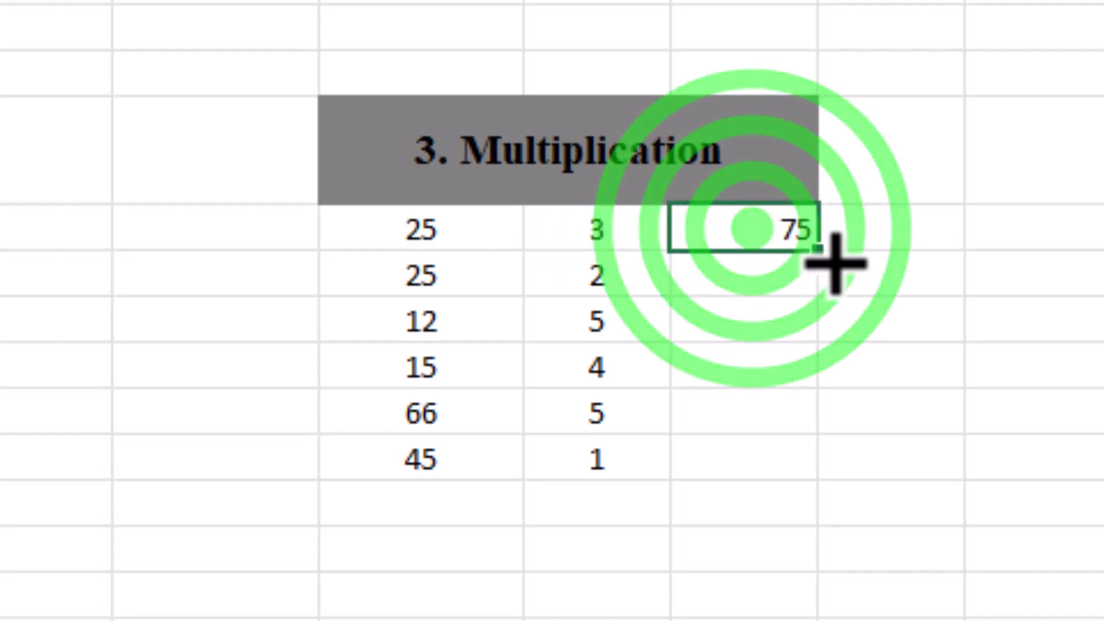
{"action": "left_click_drag", "start_coordinate": [817, 252], "coordinate": [803, 472]}
{"action": "left_click", "coordinate": [987, 385]}
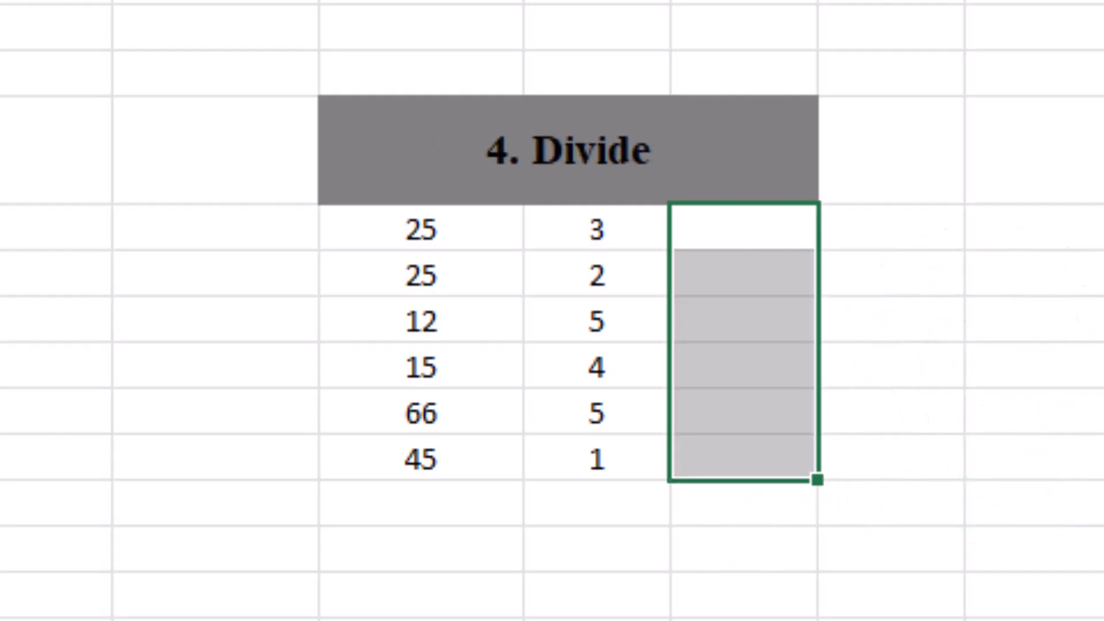
Enter the quotient formula =K6/L6 in M6, the first result cell of the Divide table.
{"action": "left_click", "coordinate": [584, 500]}
{"action": "left_click", "coordinate": [751, 216]}
{"action": "type", "text": "="}
{"action": "left_click", "coordinate": [439, 233]}
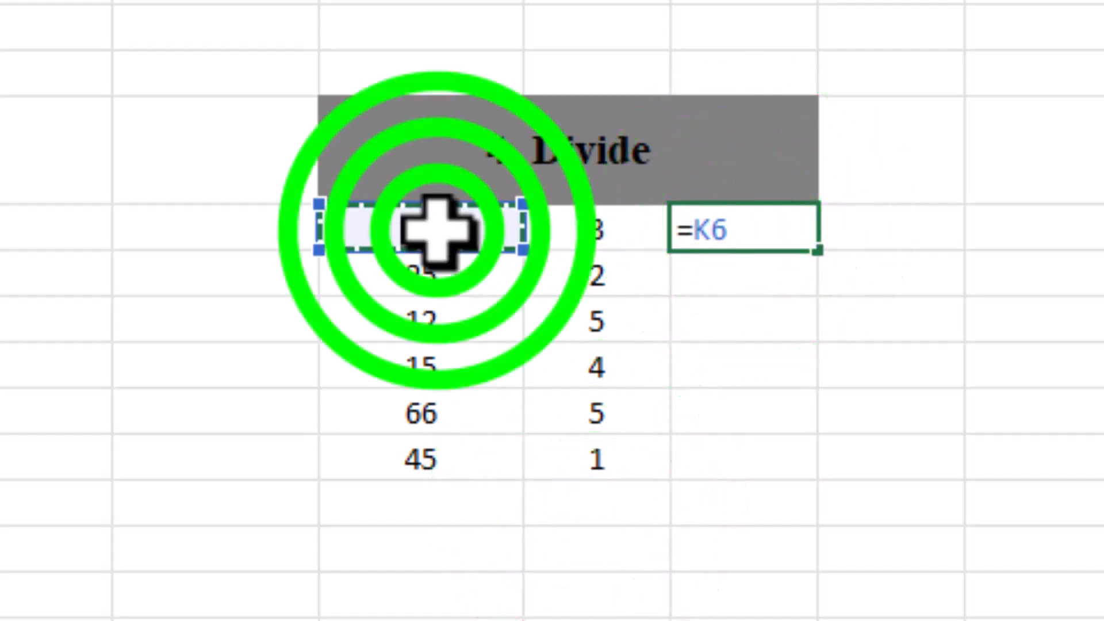
{"action": "type", "text": "/"}
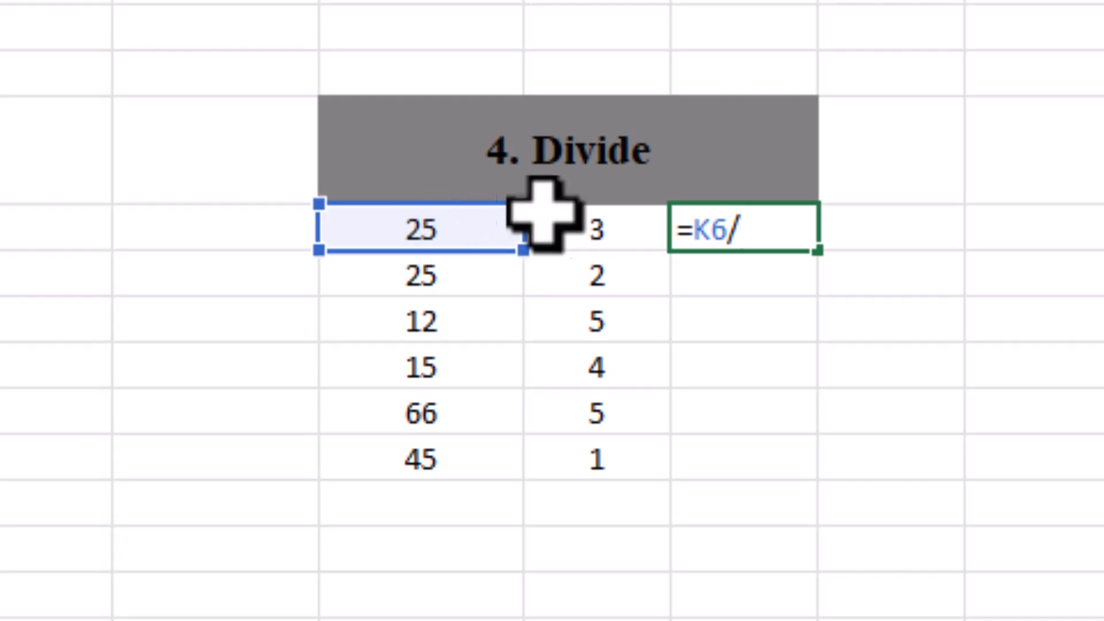
{"action": "left_click", "coordinate": [587, 233]}
{"action": "key", "text": "Return"}
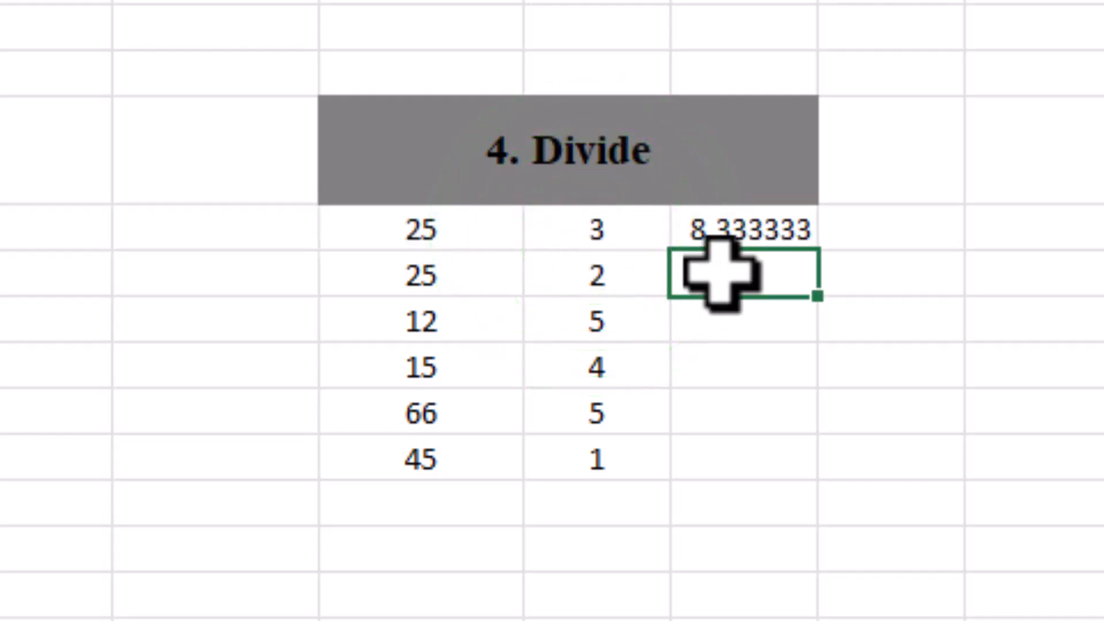
Fill the division formula from M6 down to M11 for the remaining rows.
{"action": "left_click", "coordinate": [762, 224]}
{"action": "left_click_drag", "start_coordinate": [816, 250], "coordinate": [778, 469]}
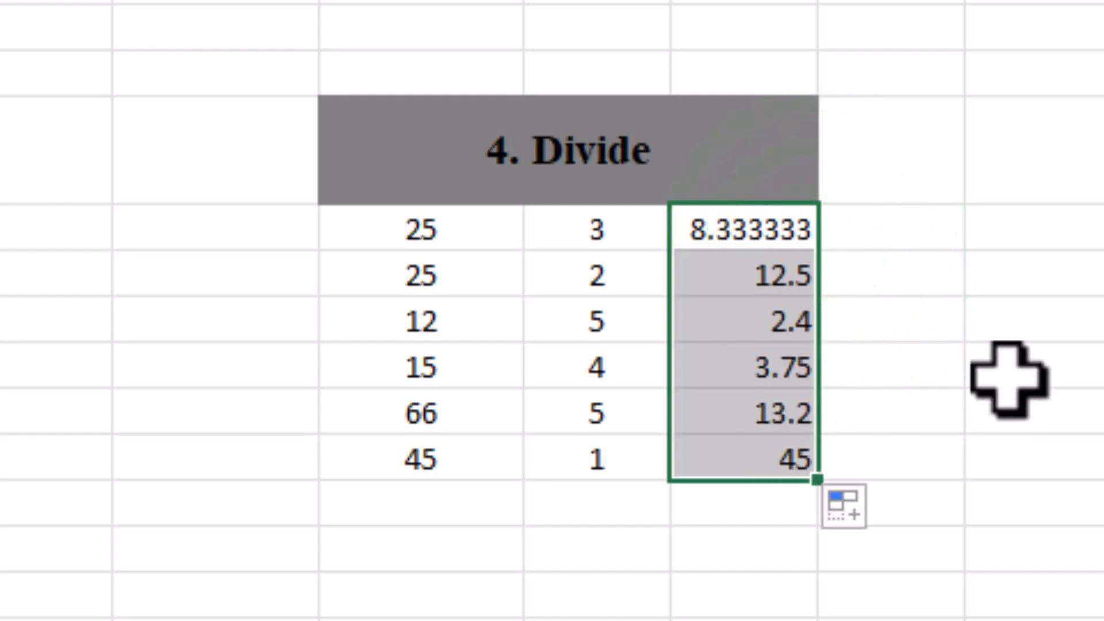
{"action": "left_click", "coordinate": [1010, 444]}
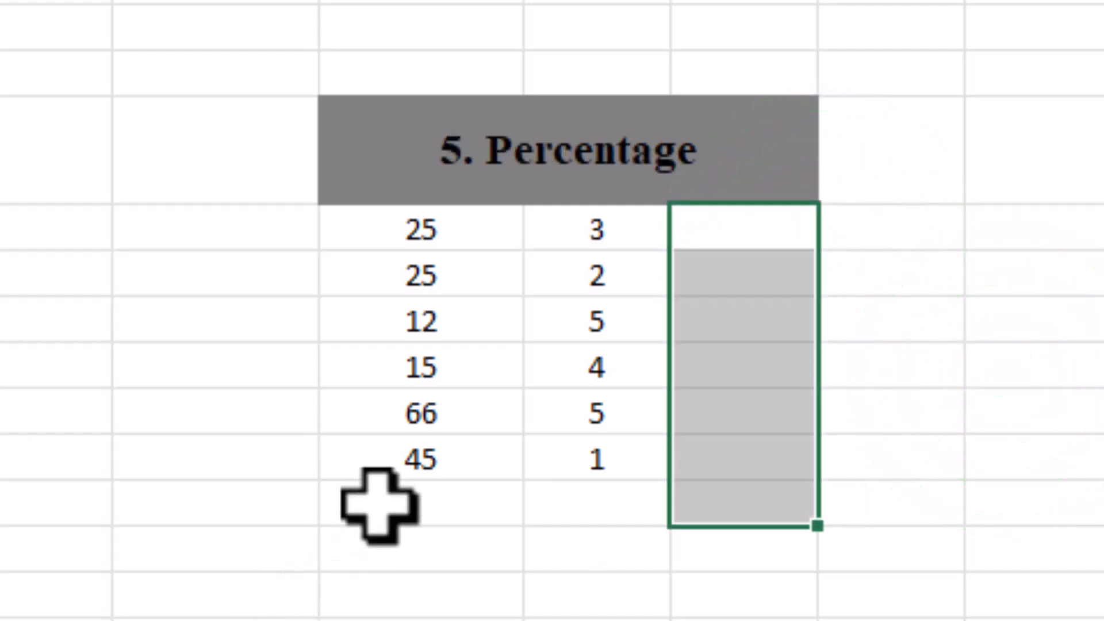
Enter =L6/K6 in M6 of the Percentage table and fill it down through the rows below.
{"action": "left_click", "coordinate": [375, 501]}
{"action": "left_click", "coordinate": [769, 228]}
{"action": "type", "text": "="}
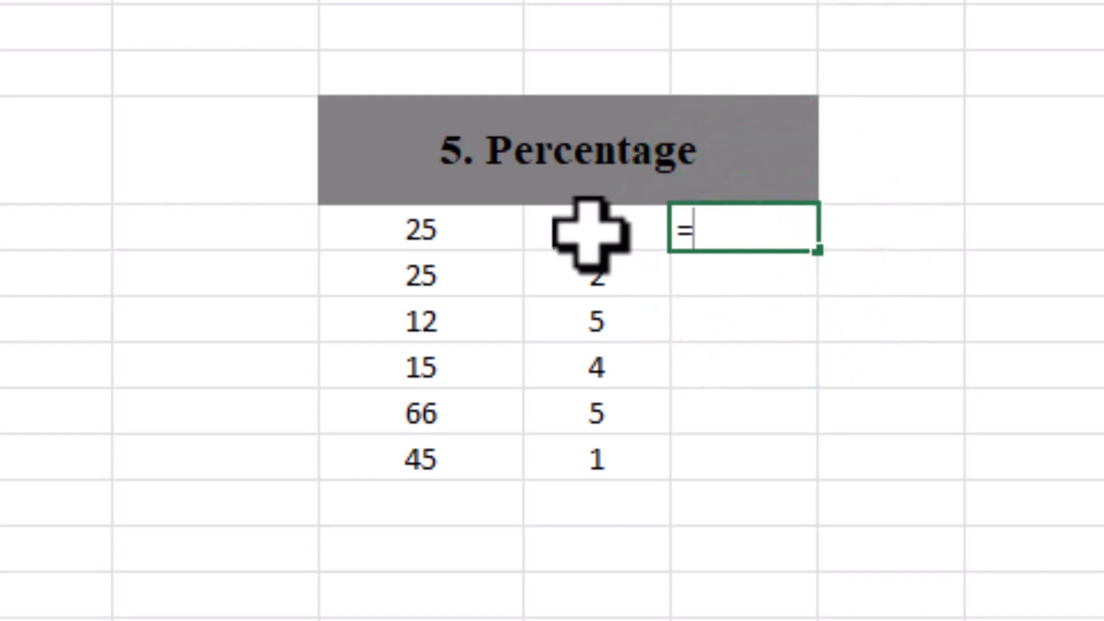
{"action": "left_click", "coordinate": [590, 232]}
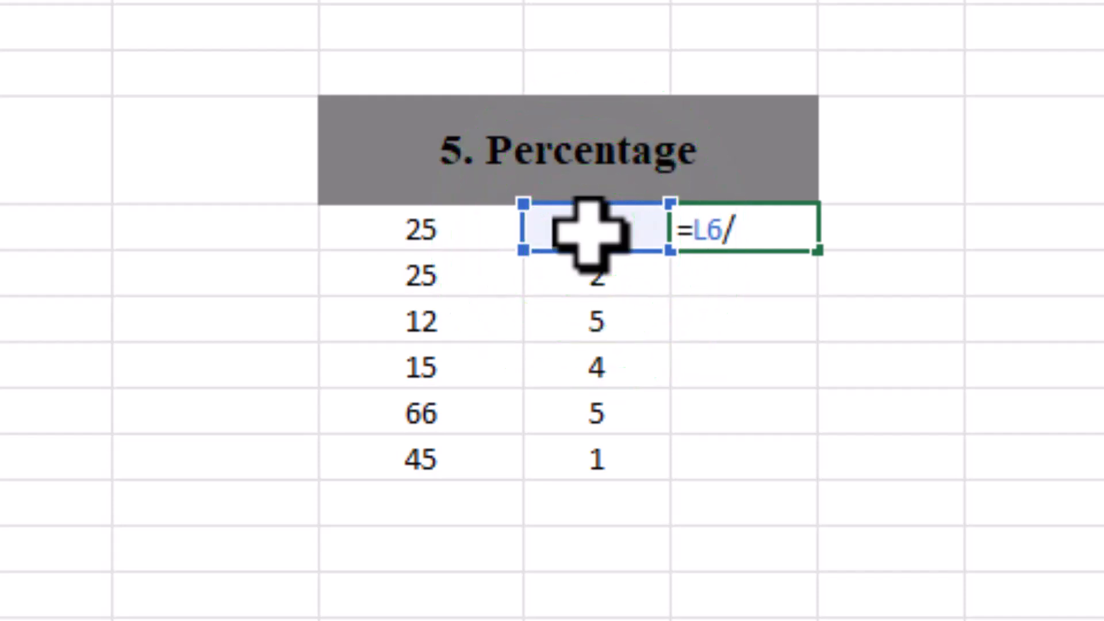
{"action": "type", "text": "/"}
{"action": "left_click", "coordinate": [430, 238]}
{"action": "key", "text": "Return"}
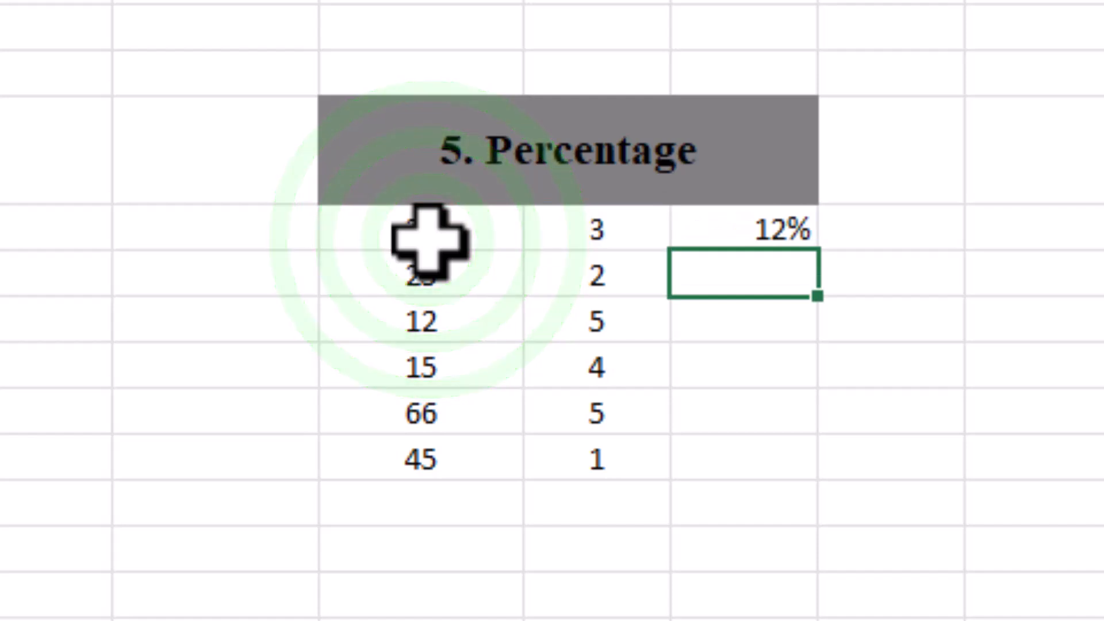
{"action": "left_click", "coordinate": [697, 234]}
{"action": "left_click_drag", "start_coordinate": [815, 251], "coordinate": [788, 486]}
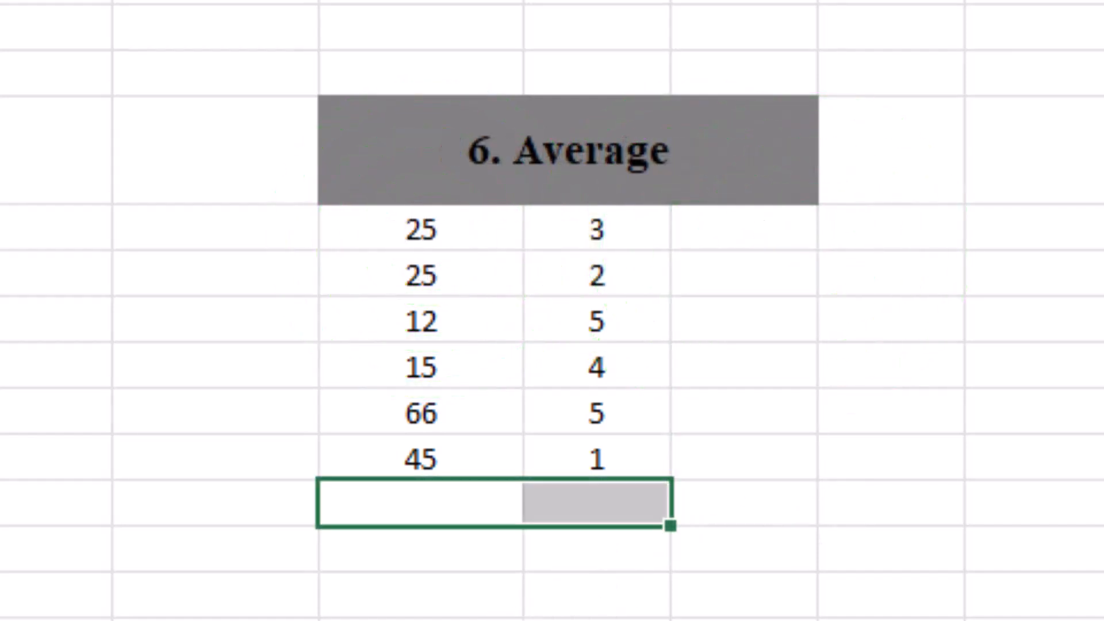
Enter an AVERAGE formula below the first column of the Average table, covering its six values.
{"action": "left_click", "coordinate": [415, 618]}
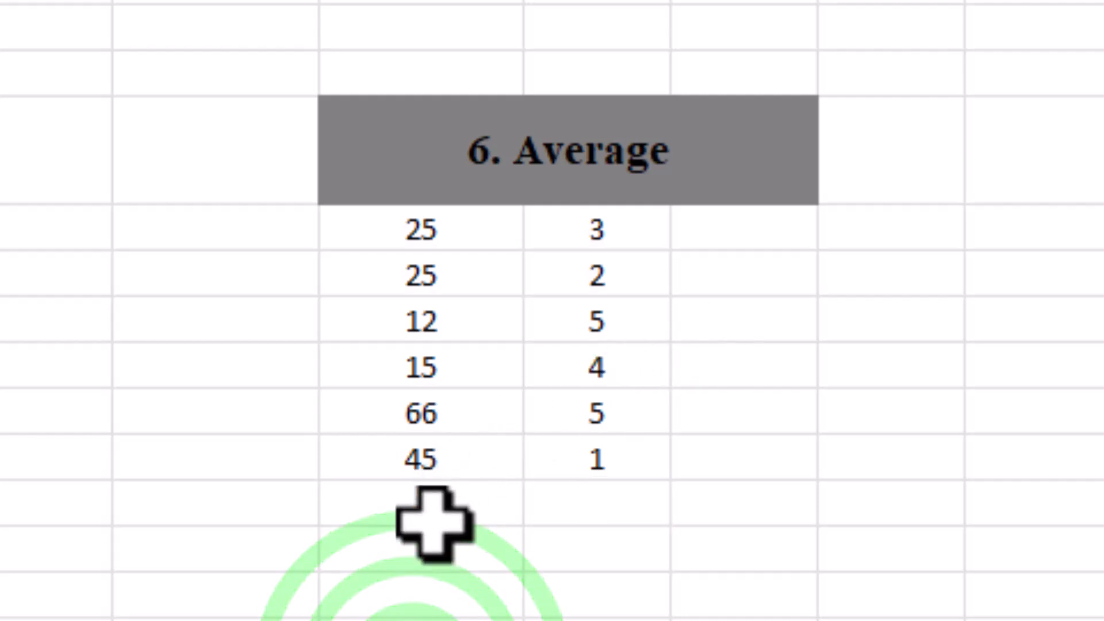
{"action": "left_click", "coordinate": [451, 494]}
{"action": "type", "text": "="}
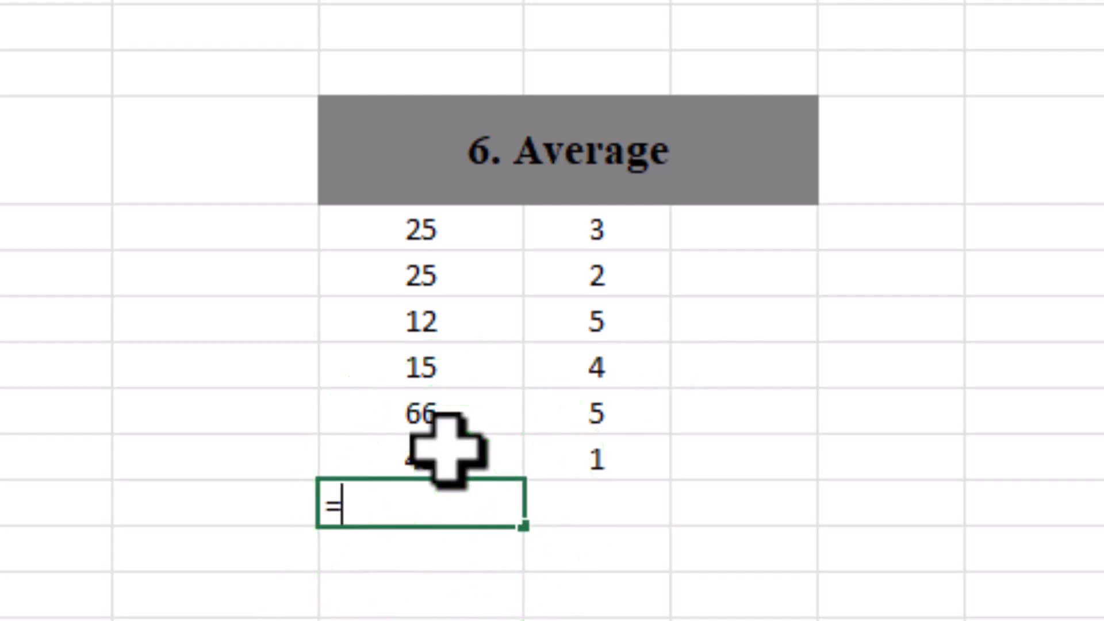
{"action": "type", "text": "av"}
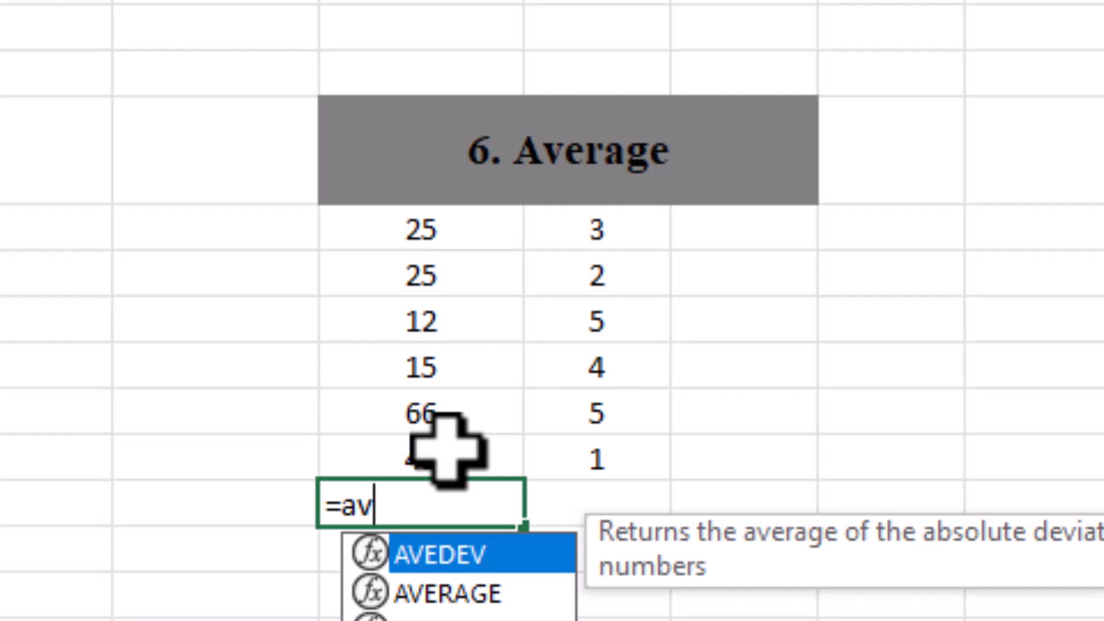
{"action": "double_click", "coordinate": [445, 592]}
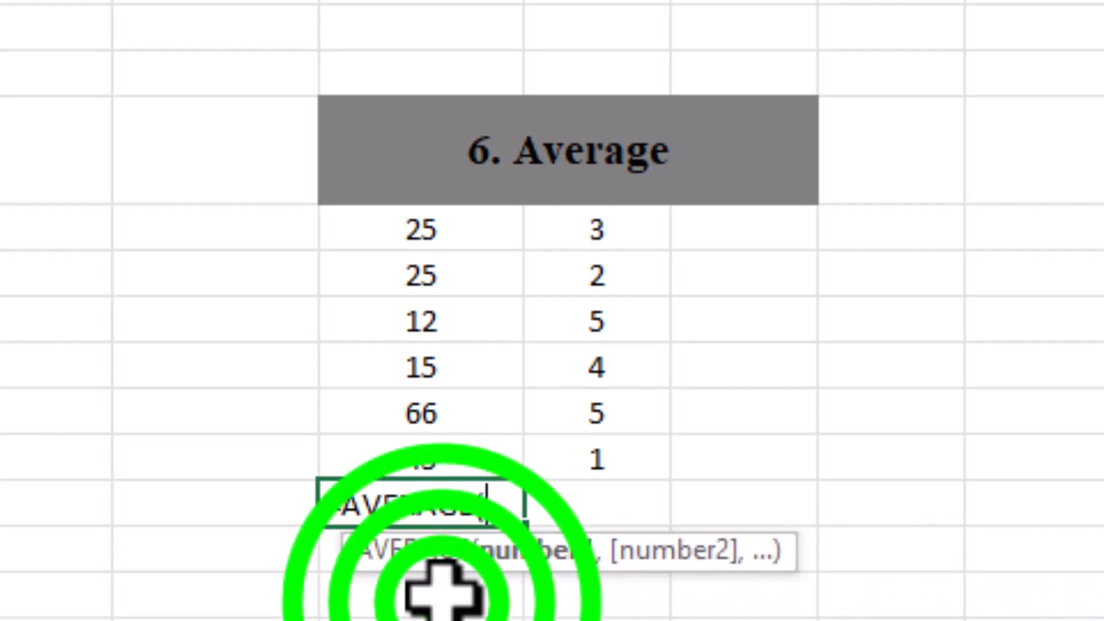
{"action": "left_click_drag", "start_coordinate": [437, 211], "coordinate": [446, 451]}
{"action": "key", "text": "Return"}
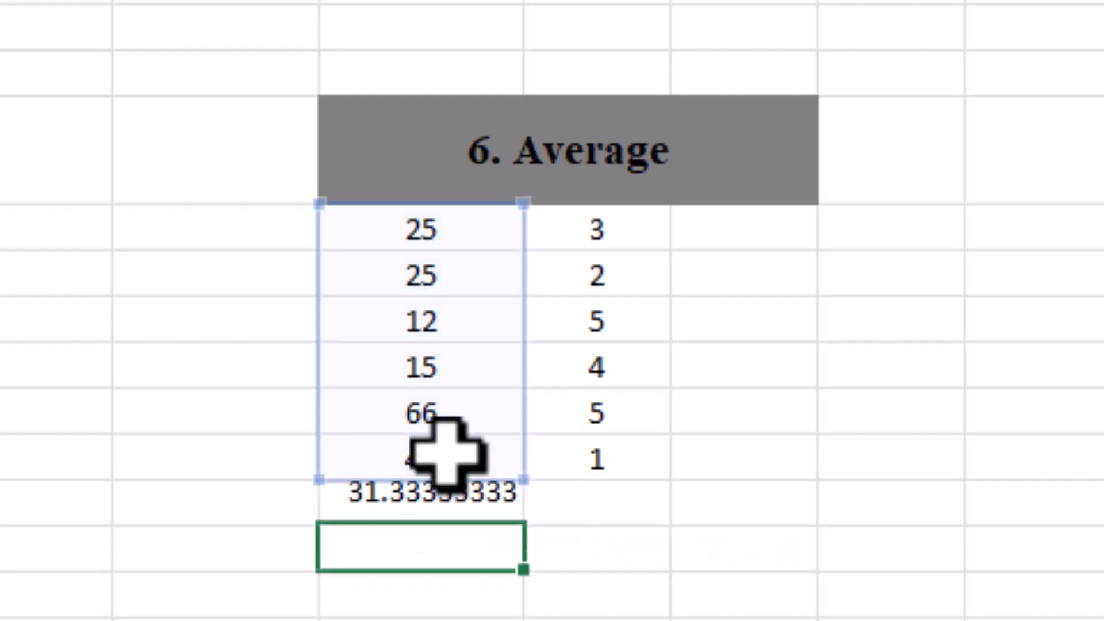
Copy the average formula across to the second column, and clear both average cells.
{"action": "left_click", "coordinate": [438, 506]}
{"action": "left_click_drag", "start_coordinate": [524, 527], "coordinate": [611, 525]}
{"action": "left_click", "coordinate": [504, 592]}
{"action": "left_click_drag", "start_coordinate": [440, 509], "coordinate": [535, 510]}
{"action": "key", "text": "Delete"}
Enter the AVERAGE function again below the first column, using the six values above as its closed range.
{"action": "left_click", "coordinate": [468, 510]}
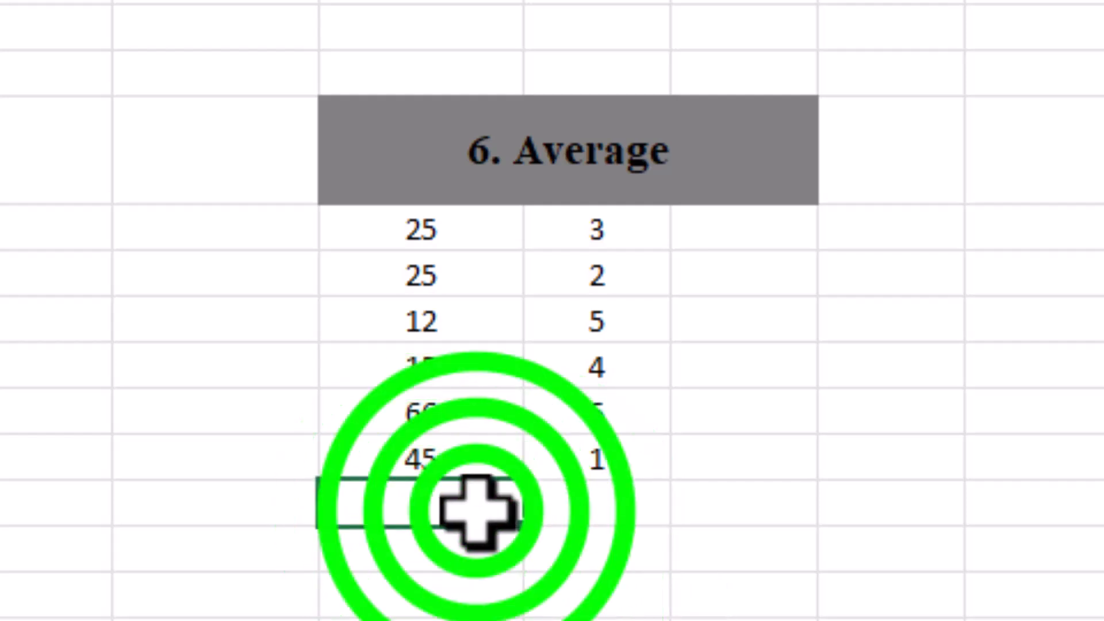
{"action": "type", "text": "=av"}
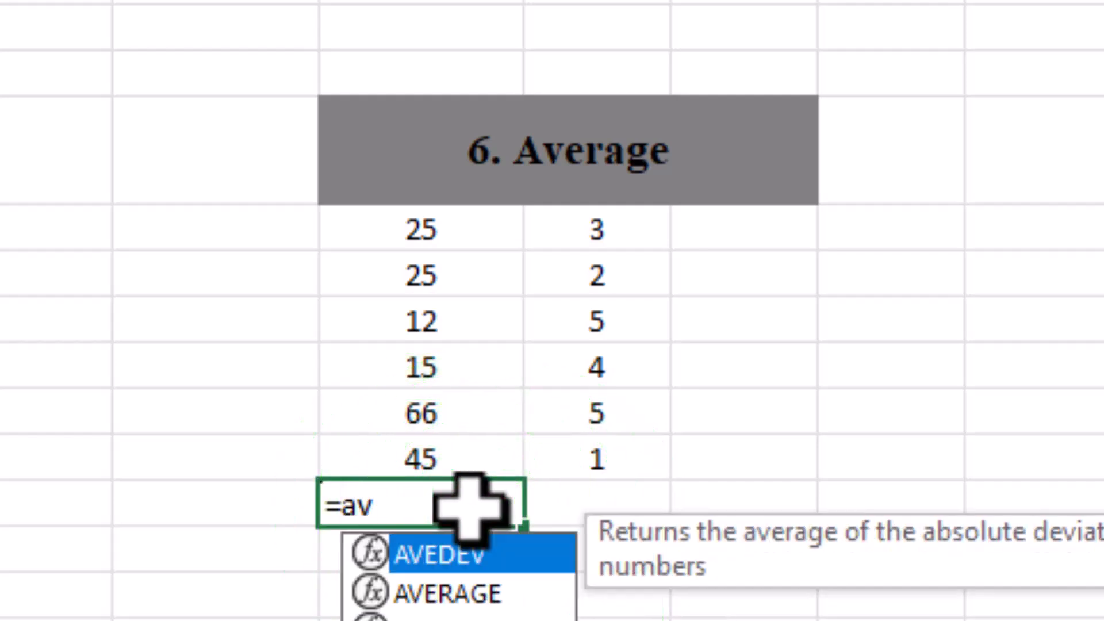
{"action": "type", "text": "e"}
{"action": "double_click", "coordinate": [437, 592]}
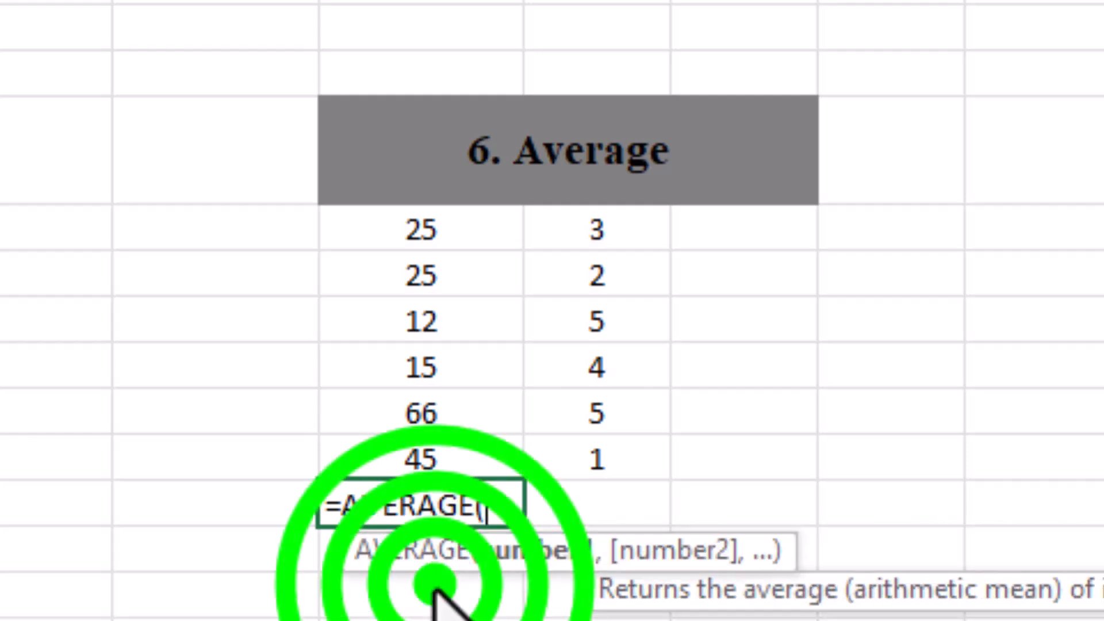
{"action": "left_click_drag", "start_coordinate": [440, 230], "coordinate": [437, 438]}
{"action": "type", "text": ")"}
{"action": "key", "text": "Return"}
{"action": "left_click", "coordinate": [419, 507]}
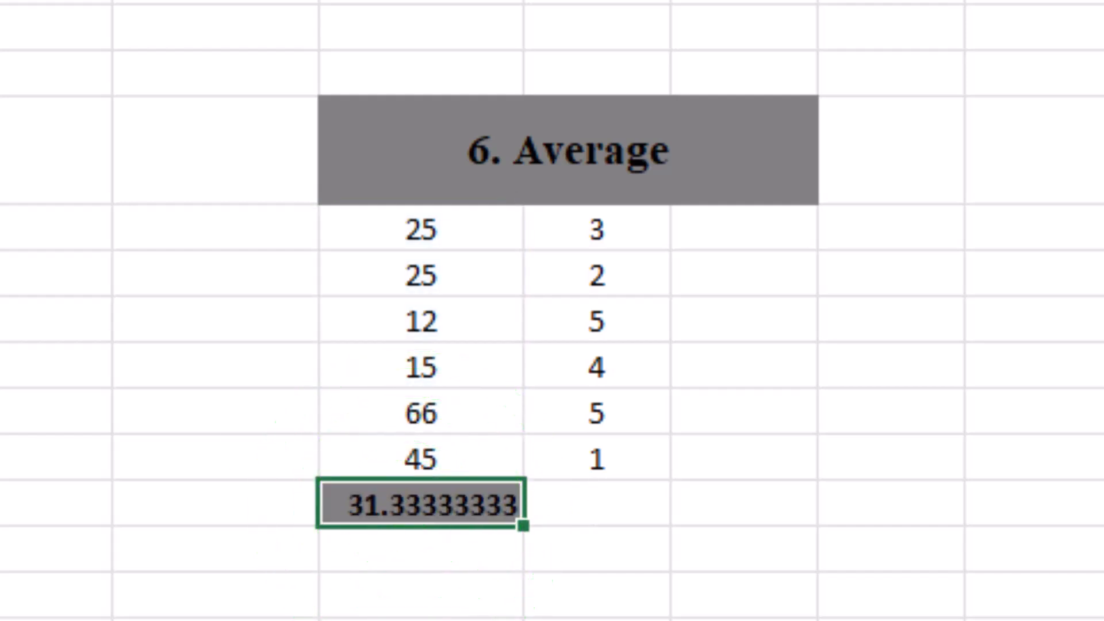
{"action": "left_click", "coordinate": [861, 555]}
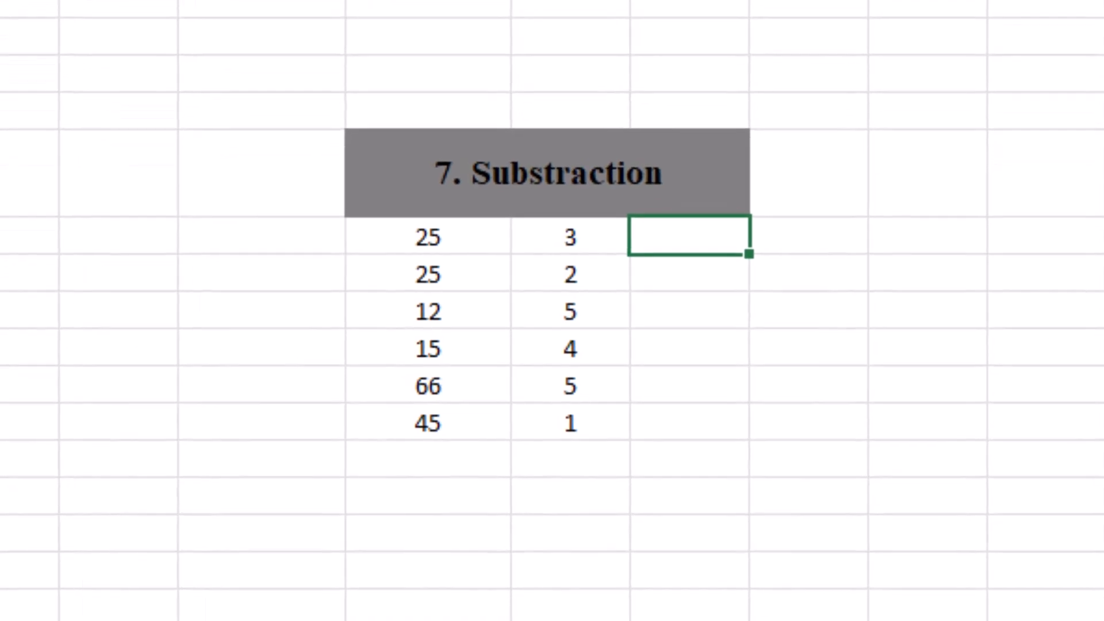
Enter the difference formula =K6-L6 in M6, the first result cell of the Substraction table.
{"action": "left_click", "coordinate": [666, 178]}
{"action": "left_click", "coordinate": [577, 196]}
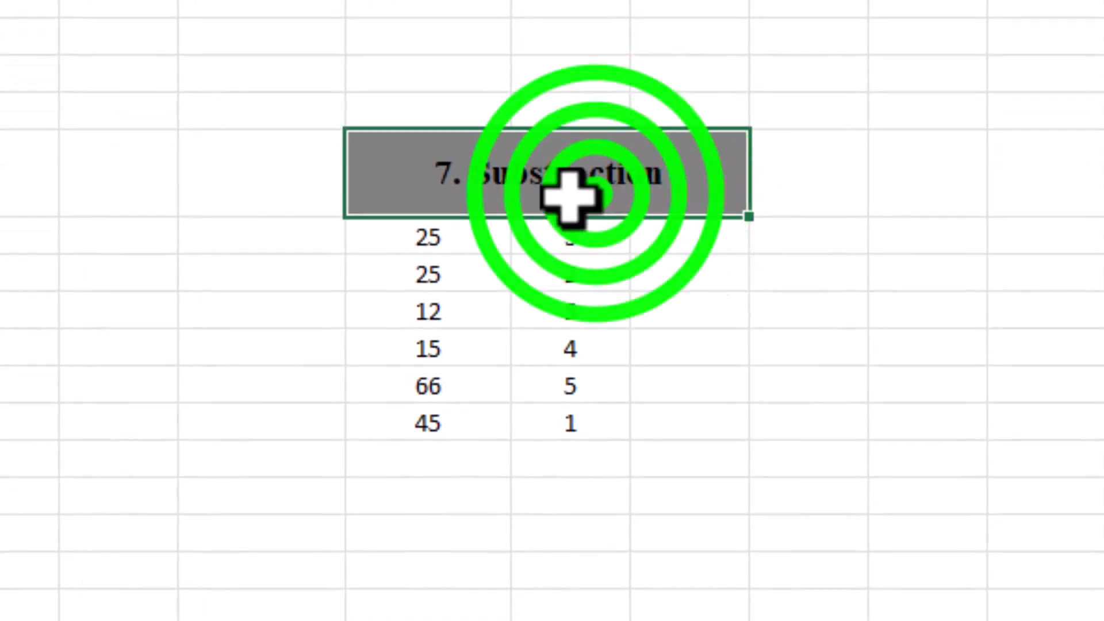
{"action": "left_click", "coordinate": [432, 240]}
{"action": "left_click", "coordinate": [546, 234]}
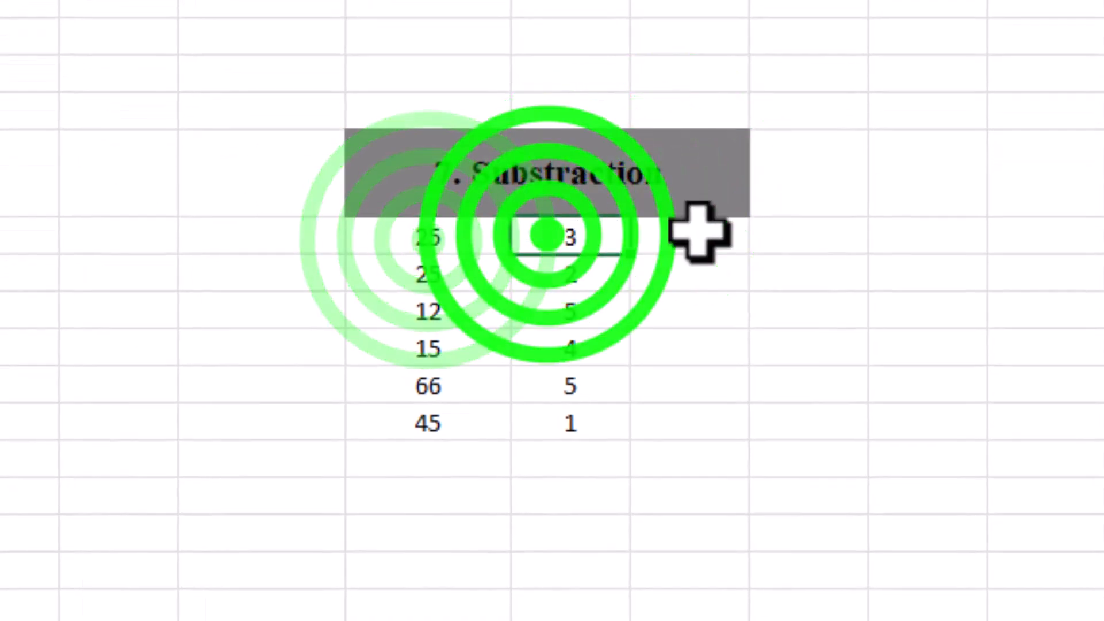
{"action": "left_click", "coordinate": [698, 230]}
{"action": "type", "text": "="}
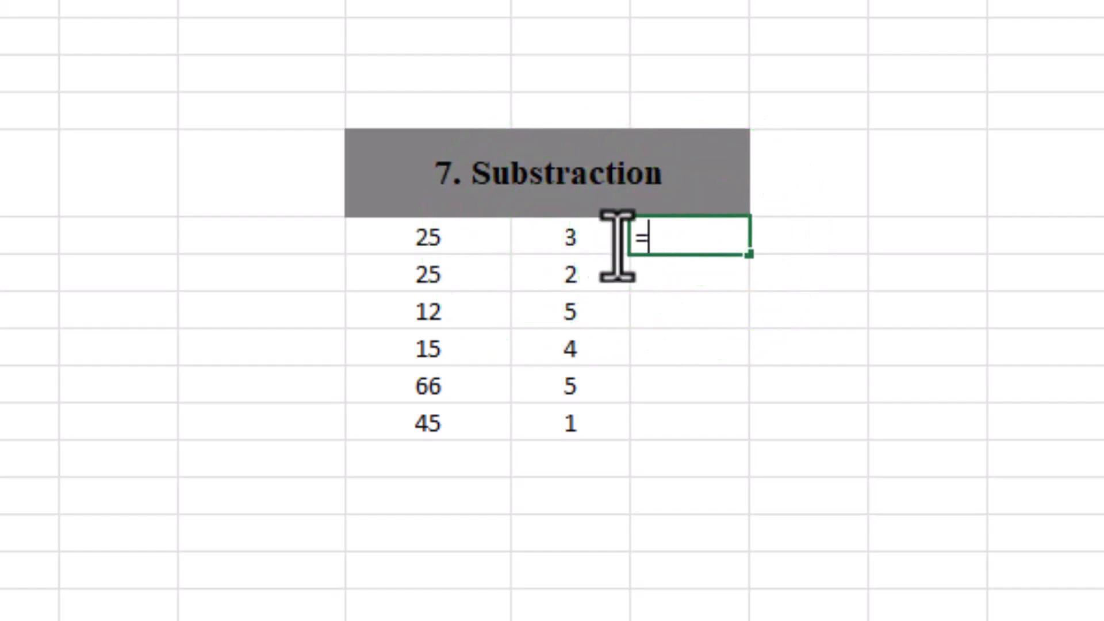
{"action": "left_click", "coordinate": [471, 244]}
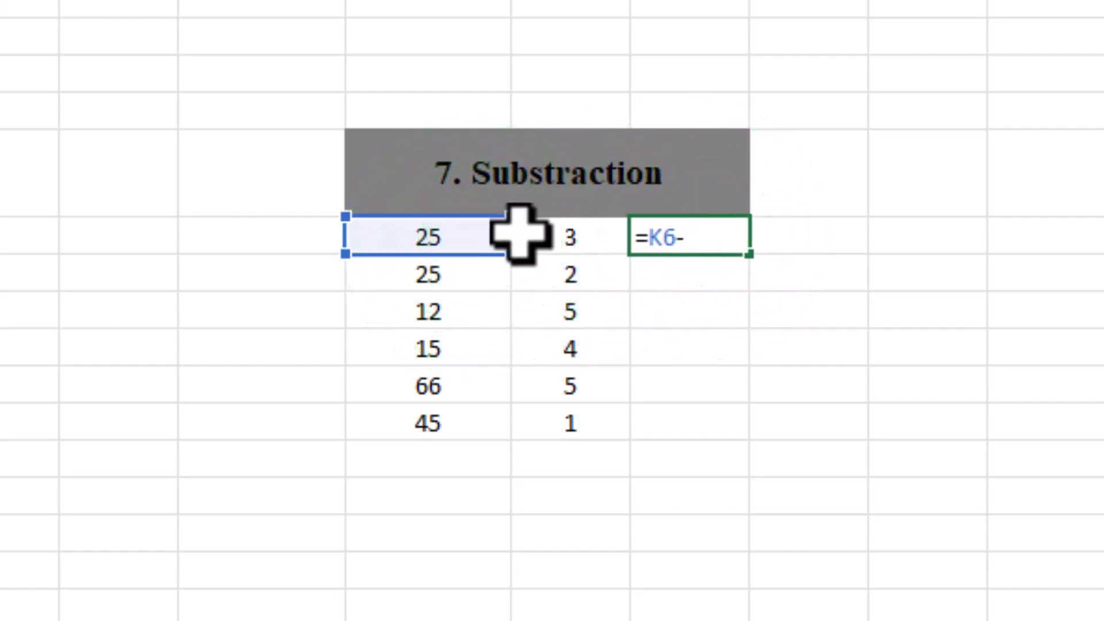
{"action": "type", "text": "-"}
{"action": "left_click", "coordinate": [556, 234]}
{"action": "key", "text": "Return"}
Enter =K7-L7 in M7 and fill it down through the remaining rows of the Substraction table.
{"action": "type", "text": "="}
{"action": "left_click", "coordinate": [395, 278]}
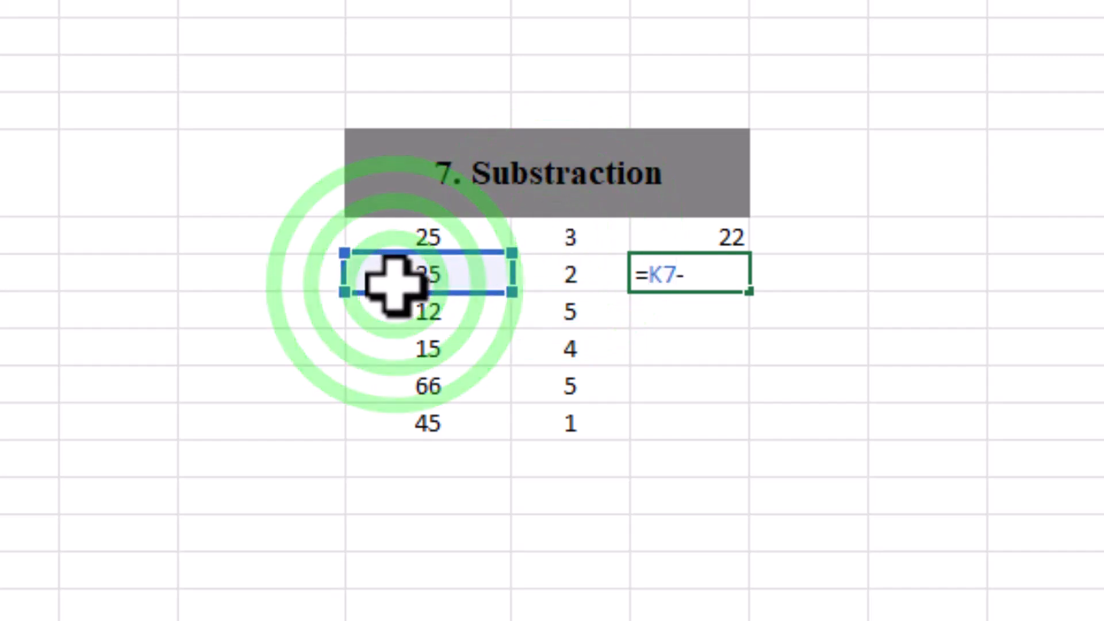
{"action": "type", "text": "-"}
{"action": "left_click", "coordinate": [530, 266]}
{"action": "key", "text": "Return"}
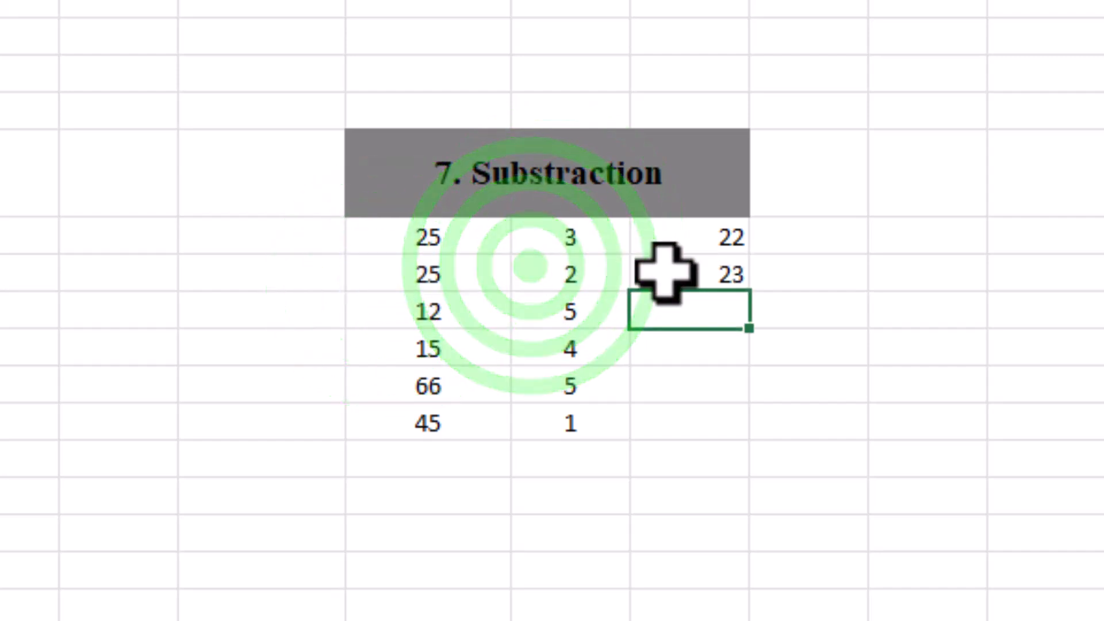
{"action": "left_click", "coordinate": [731, 275]}
{"action": "left_click_drag", "start_coordinate": [747, 292], "coordinate": [728, 438]}
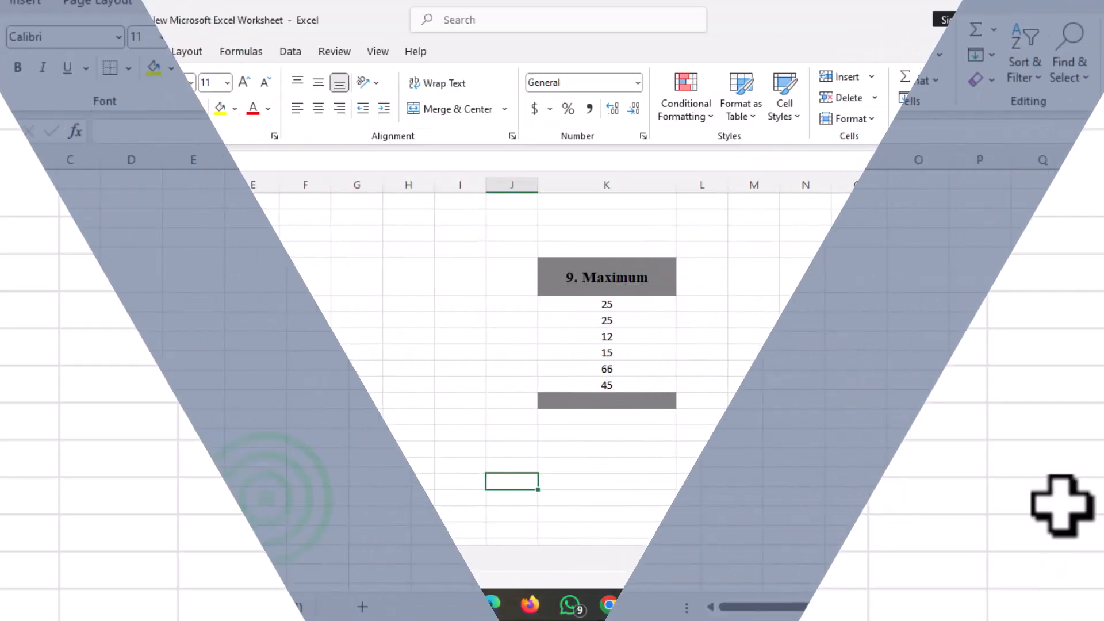
Switch to the worksheet with the Minimum table and go through its heading and values.
{"action": "left_click", "coordinate": [132, 555]}
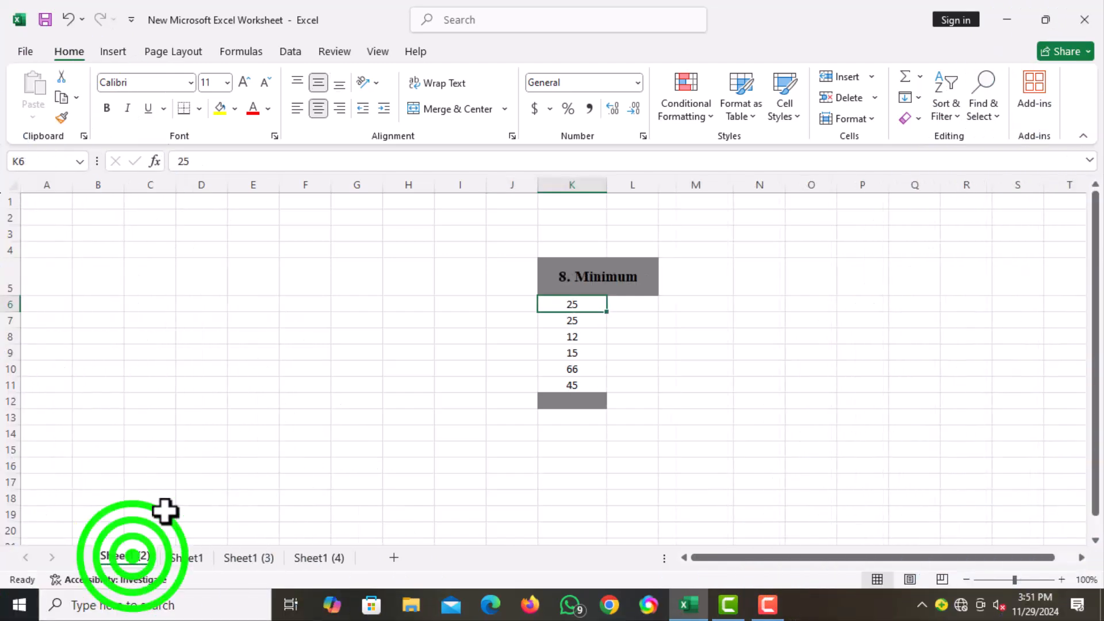
{"action": "left_click", "coordinate": [301, 387]}
{"action": "left_click", "coordinate": [604, 271]}
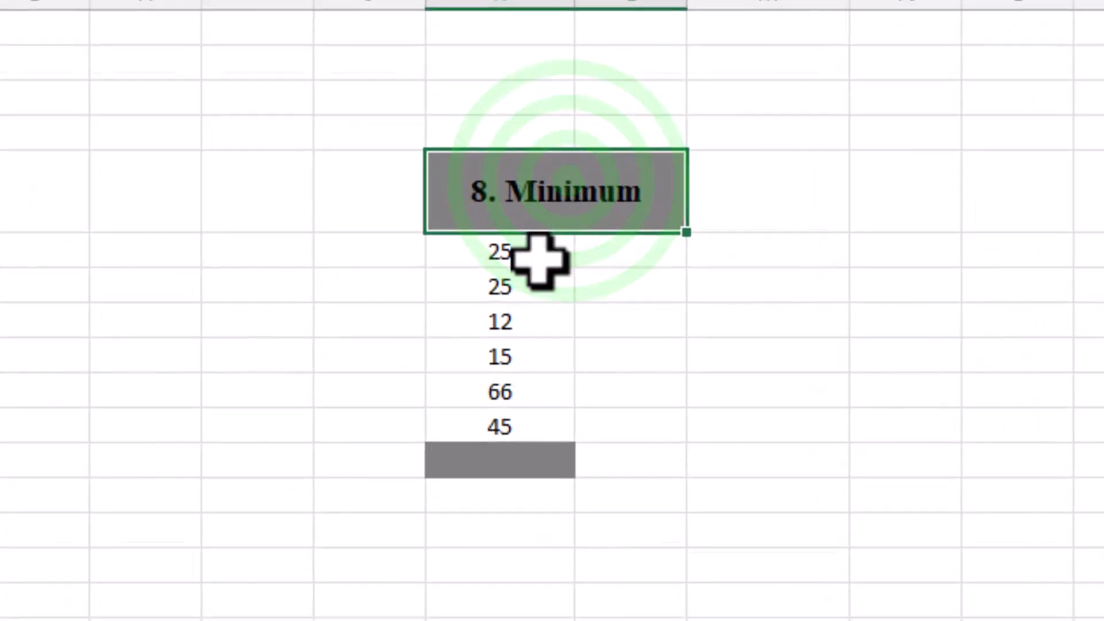
{"action": "left_click", "coordinate": [538, 260]}
{"action": "left_click", "coordinate": [517, 295]}
{"action": "left_click", "coordinate": [502, 354]}
{"action": "left_click", "coordinate": [494, 420]}
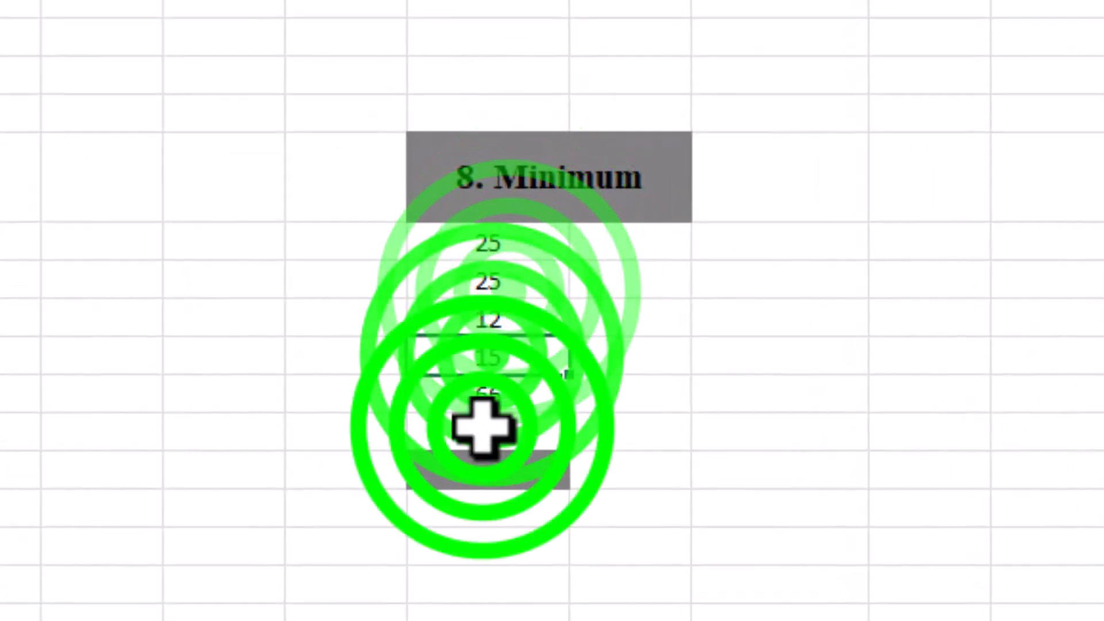
Enter =MIN(K6:K11) in the grey result cell K12 of the Minimum table.
{"action": "left_click", "coordinate": [477, 464]}
{"action": "type", "text": "="}
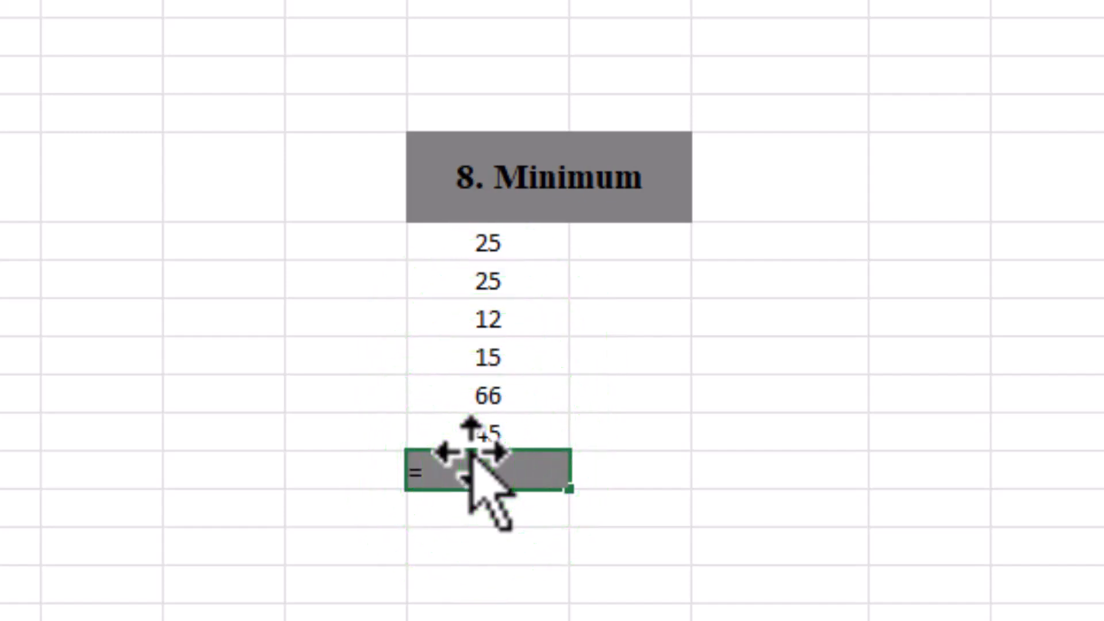
{"action": "type", "text": "mi"}
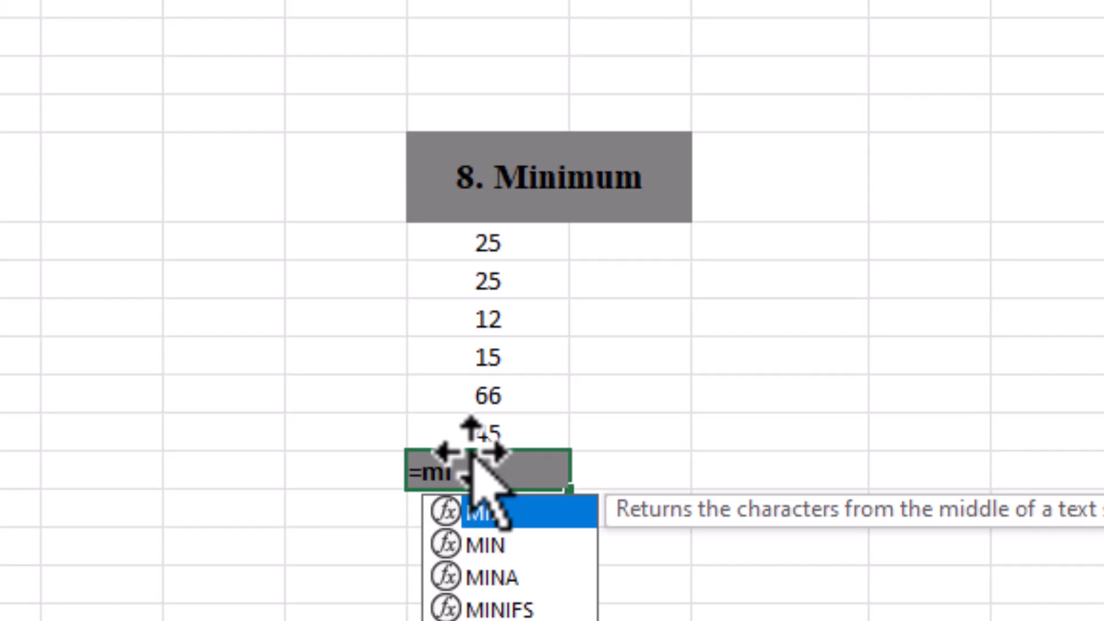
{"action": "double_click", "coordinate": [460, 543]}
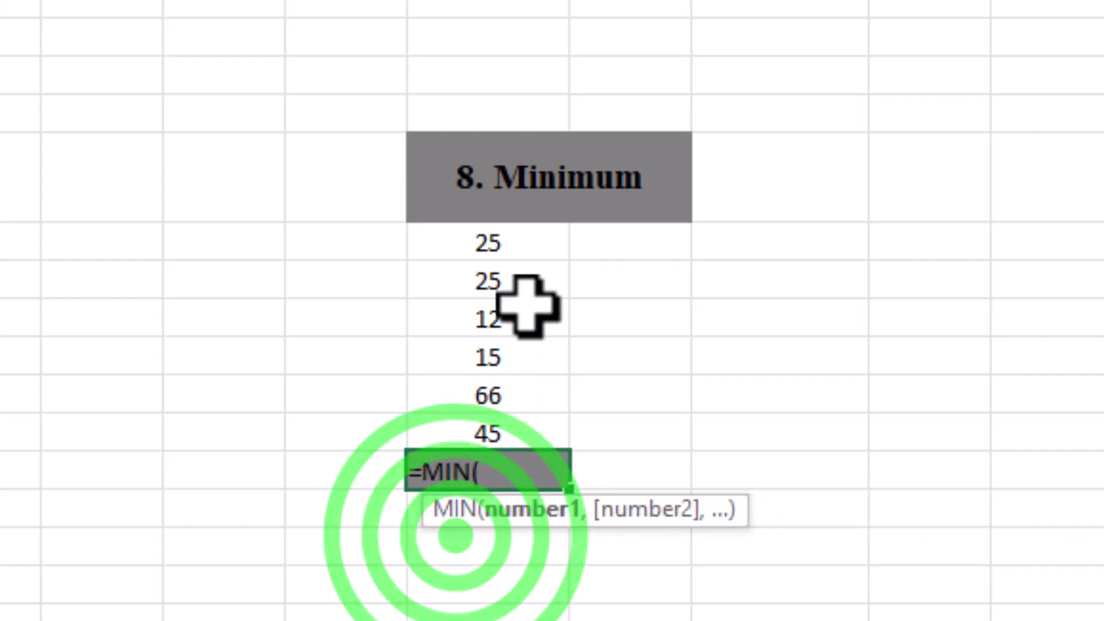
{"action": "left_click", "coordinate": [517, 242]}
{"action": "left_click_drag", "start_coordinate": [517, 243], "coordinate": [494, 429]}
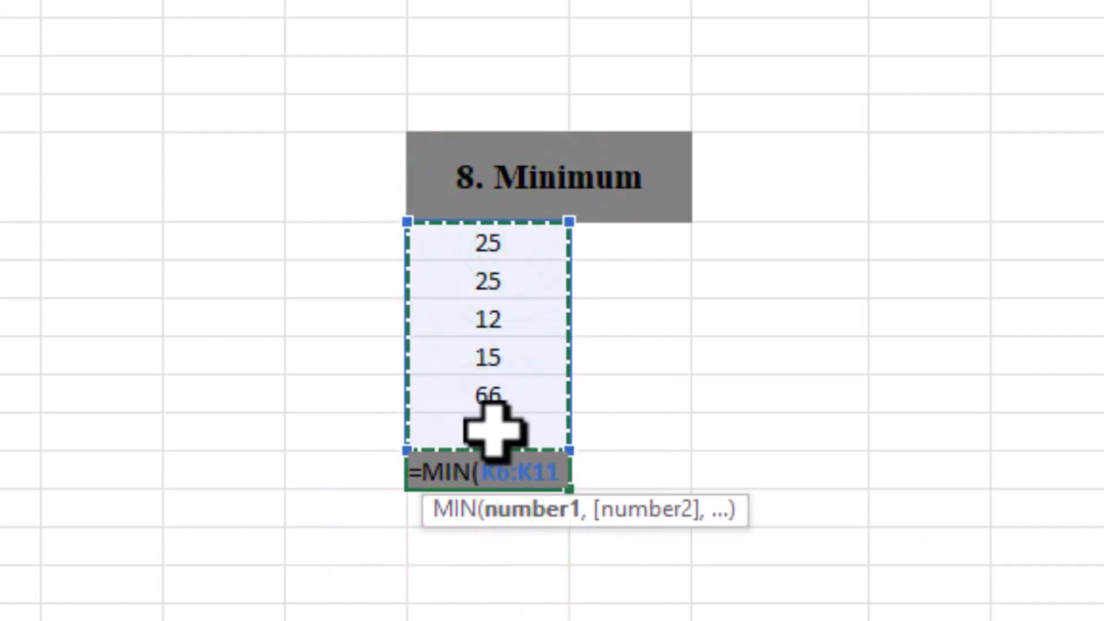
{"action": "type", "text": ")"}
{"action": "key", "text": "Return"}
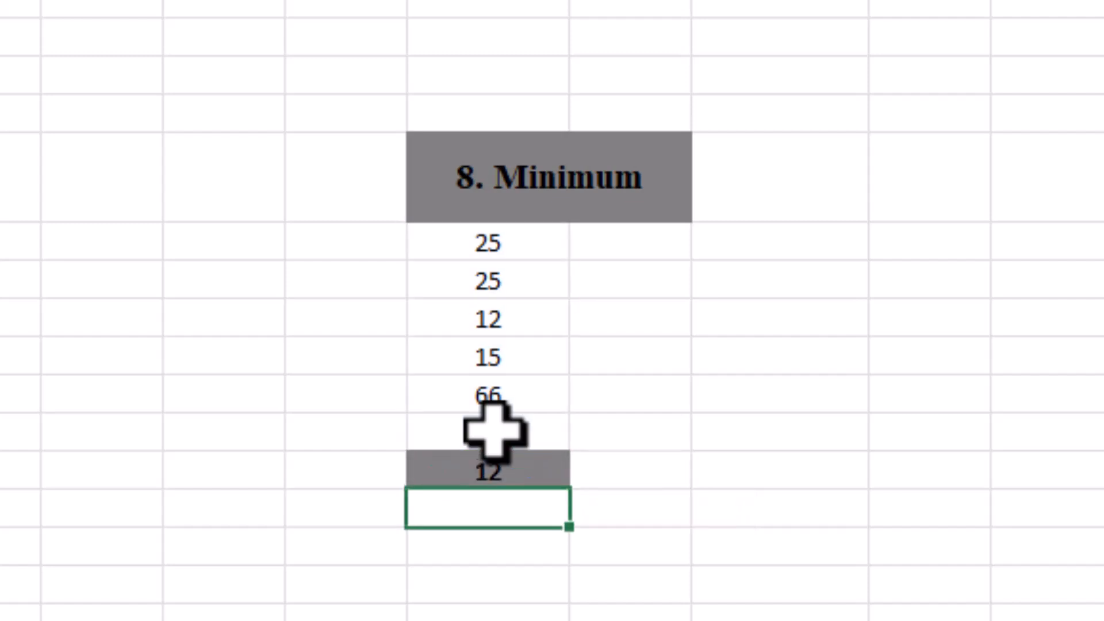
Inspect the MIN formula in K12 against its source values, and clear the result cell.
{"action": "left_click", "coordinate": [510, 317]}
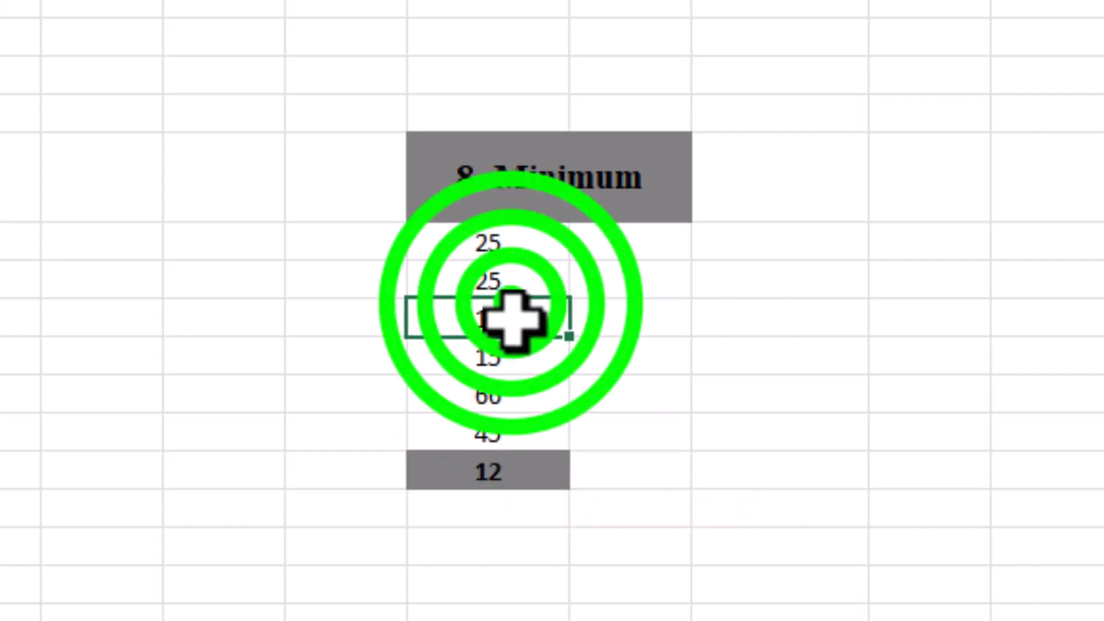
{"action": "left_click", "coordinate": [500, 465]}
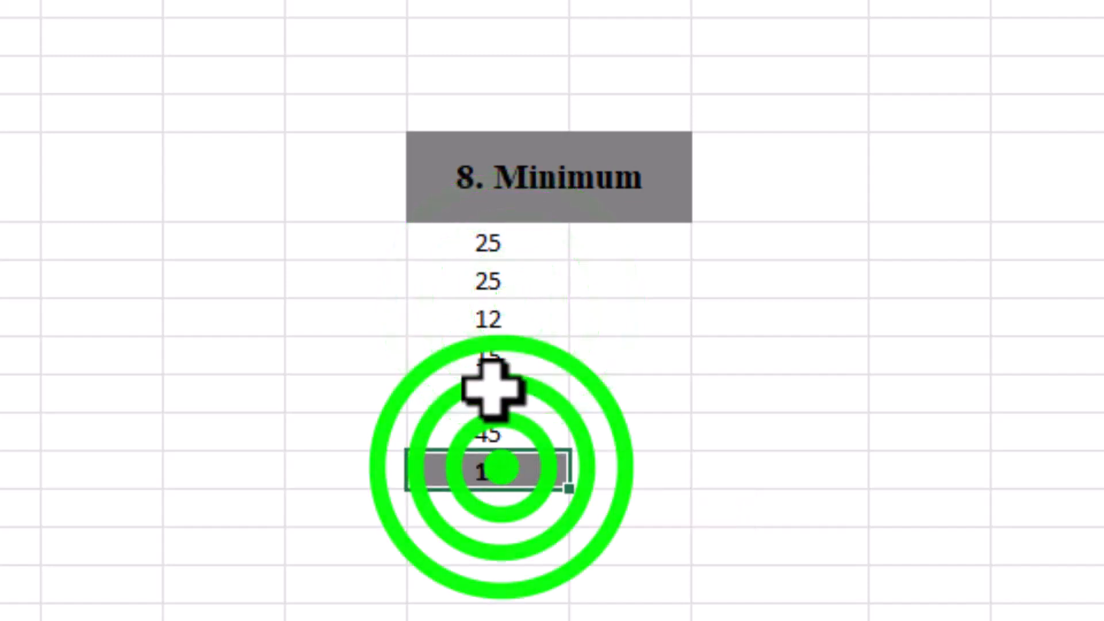
{"action": "double_click", "coordinate": [482, 457]}
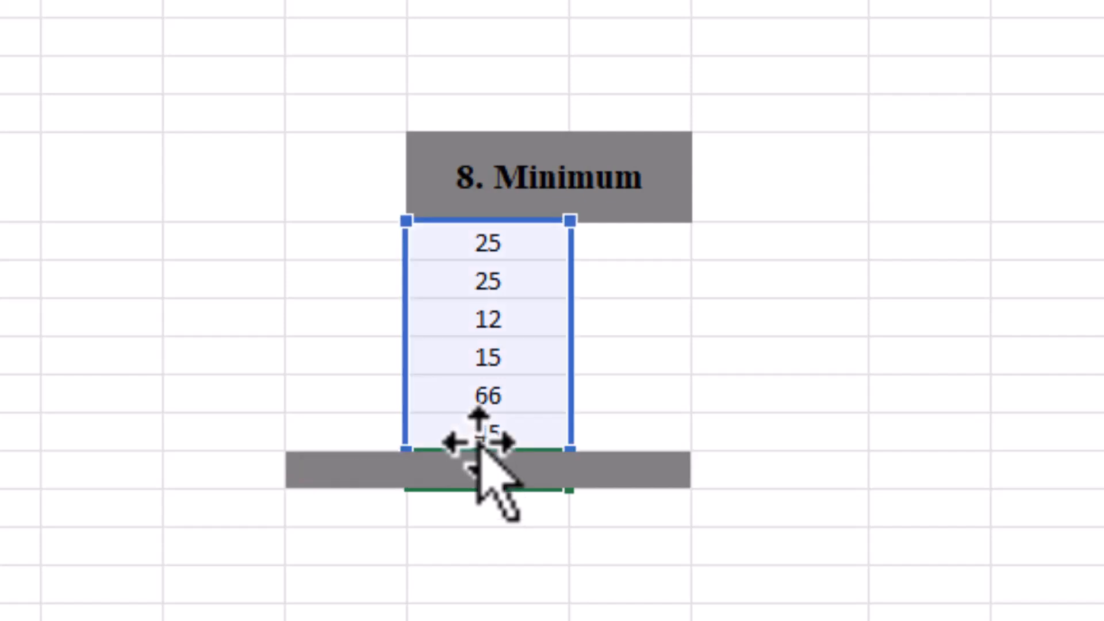
{"action": "key", "text": "Escape"}
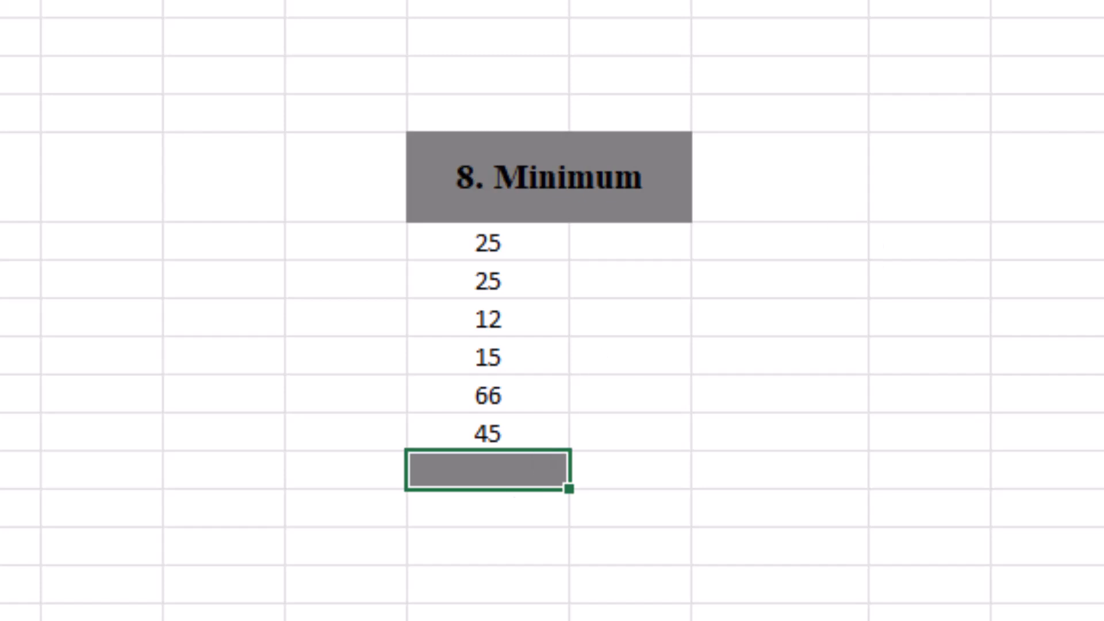
Enter the MIN function again in the emptied cell K12, covering the values in K6:K11.
{"action": "type", "text": "=min"}
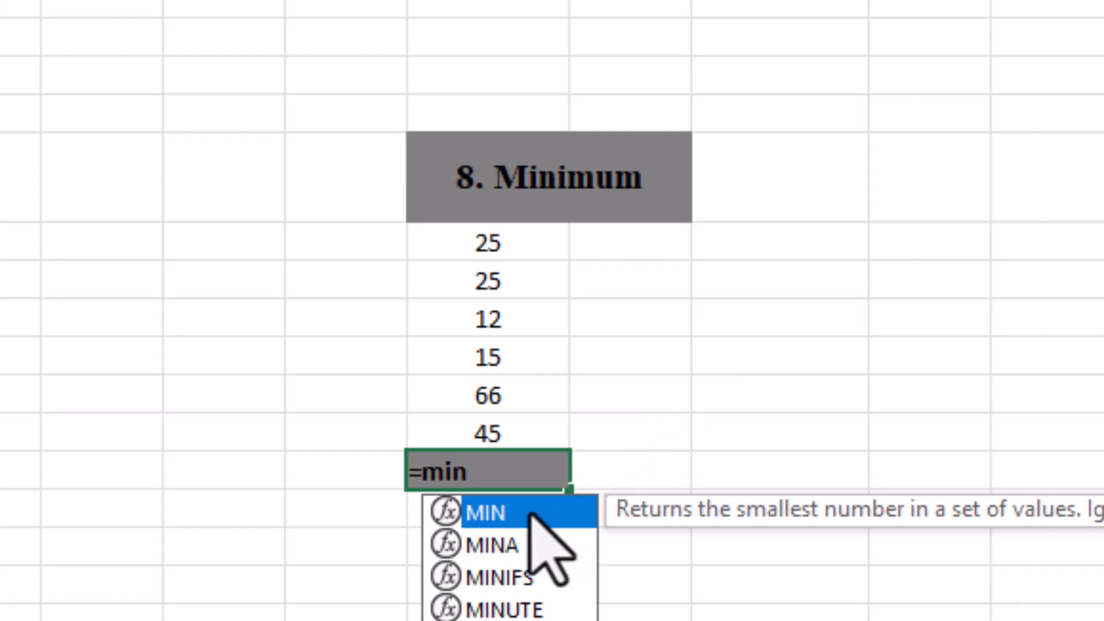
{"action": "double_click", "coordinate": [532, 513]}
{"action": "left_click_drag", "start_coordinate": [474, 241], "coordinate": [468, 412]}
{"action": "type", "text": ")"}
{"action": "key", "text": "Return"}
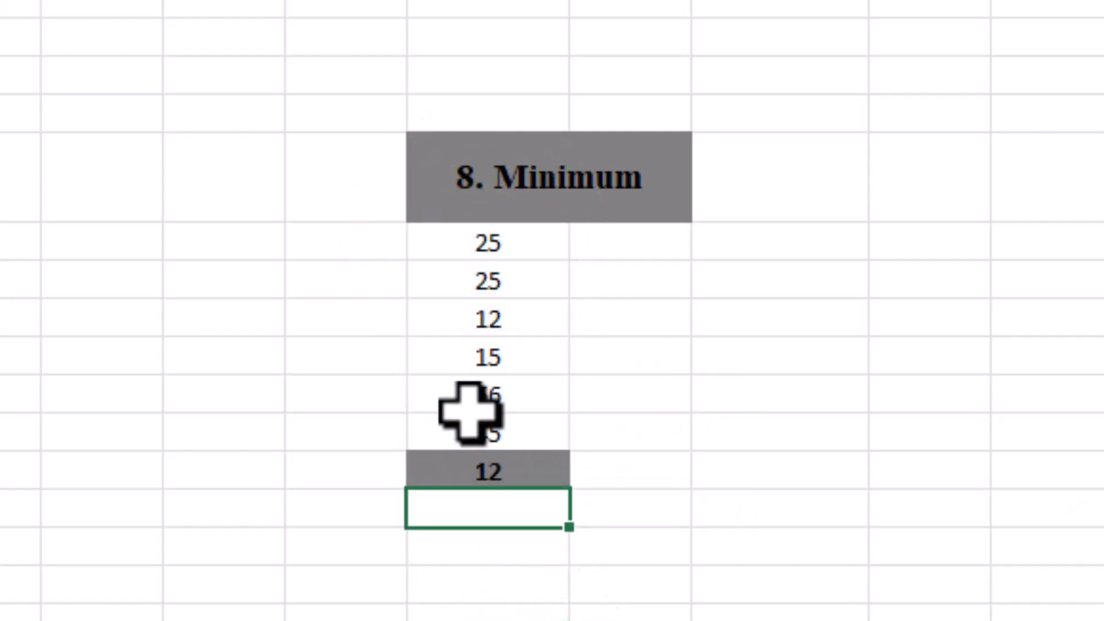
{"action": "left_click", "coordinate": [485, 478]}
{"action": "left_click", "coordinate": [498, 315]}
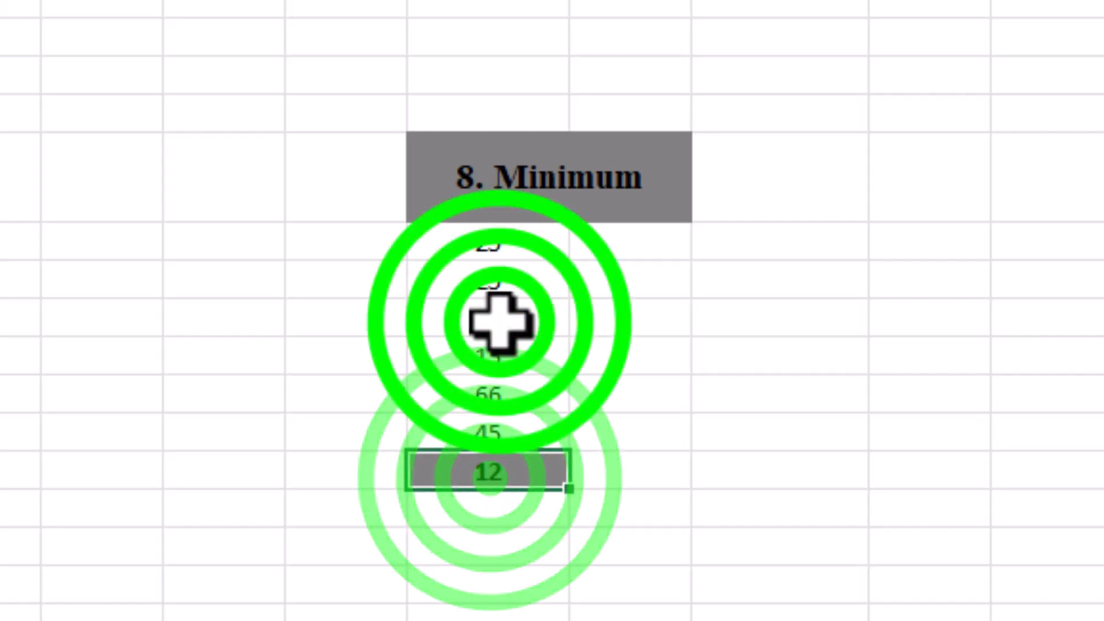
{"action": "left_click", "coordinate": [513, 244]}
{"action": "left_click", "coordinate": [500, 315]}
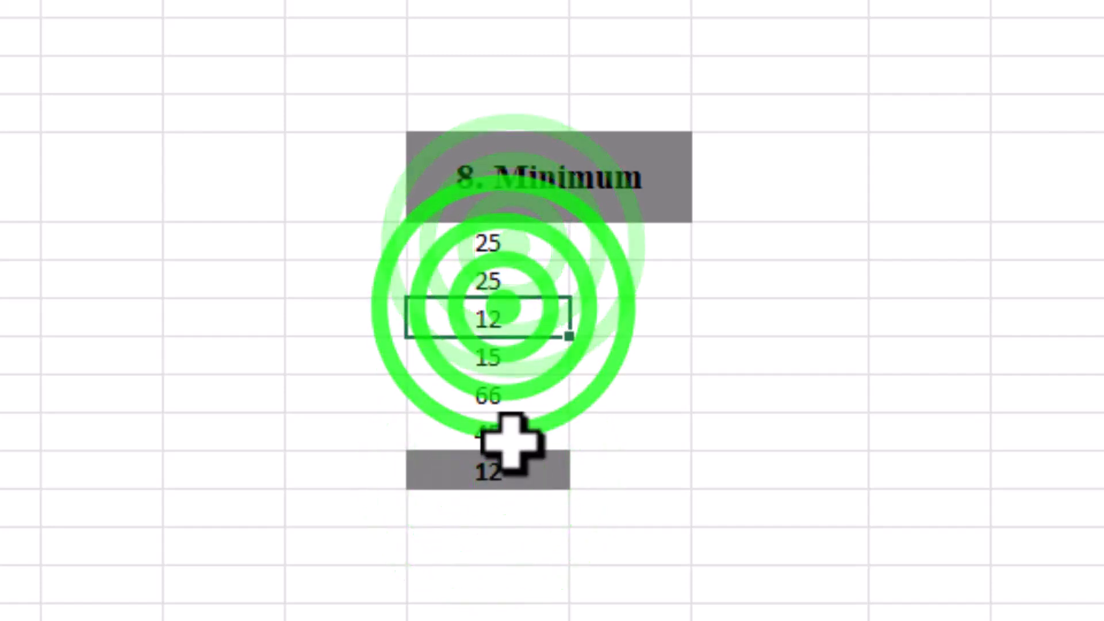
{"action": "left_click", "coordinate": [522, 470]}
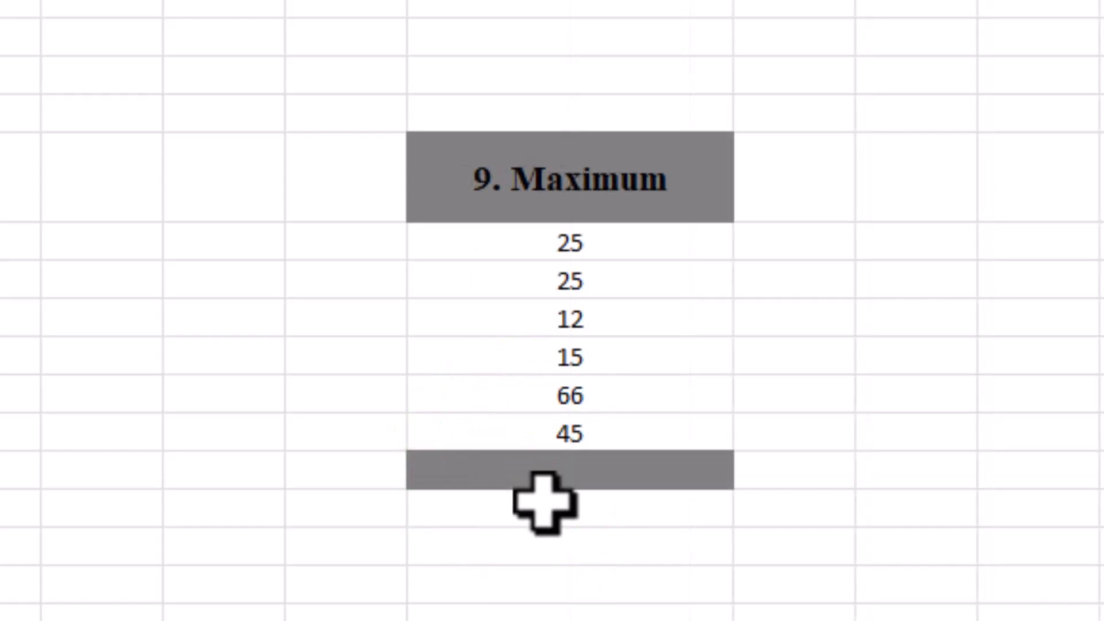
{"action": "left_click", "coordinate": [544, 501]}
{"action": "left_click", "coordinate": [575, 170]}
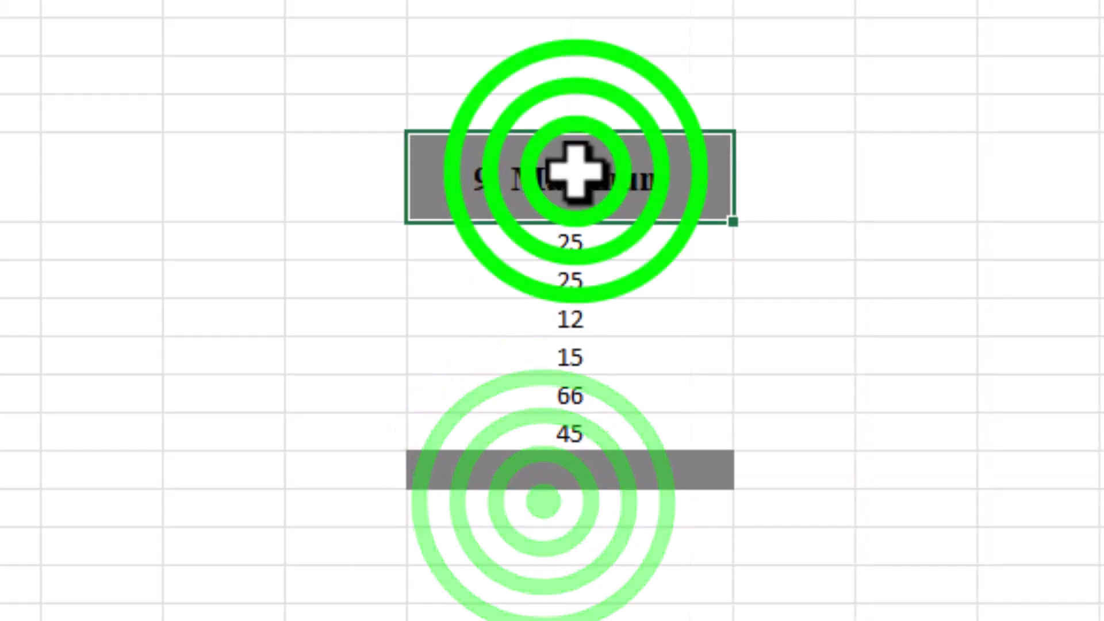
Enter =MAX(K6:K11) in the grey result cell below the values of the Maximum table.
{"action": "left_click", "coordinate": [546, 488]}
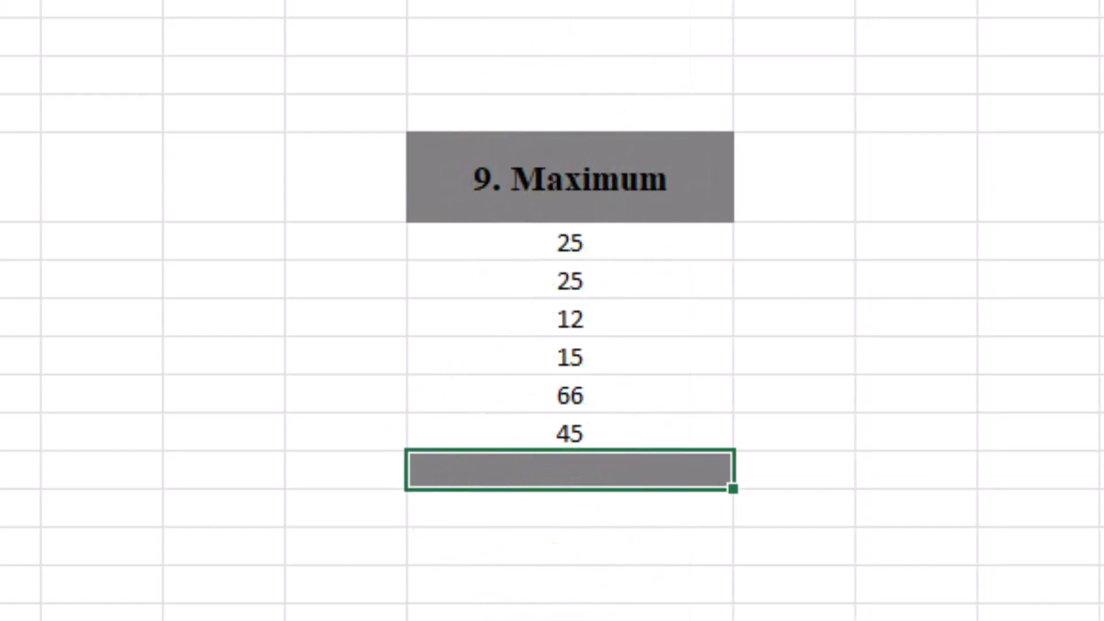
{"action": "type", "text": "=ma"}
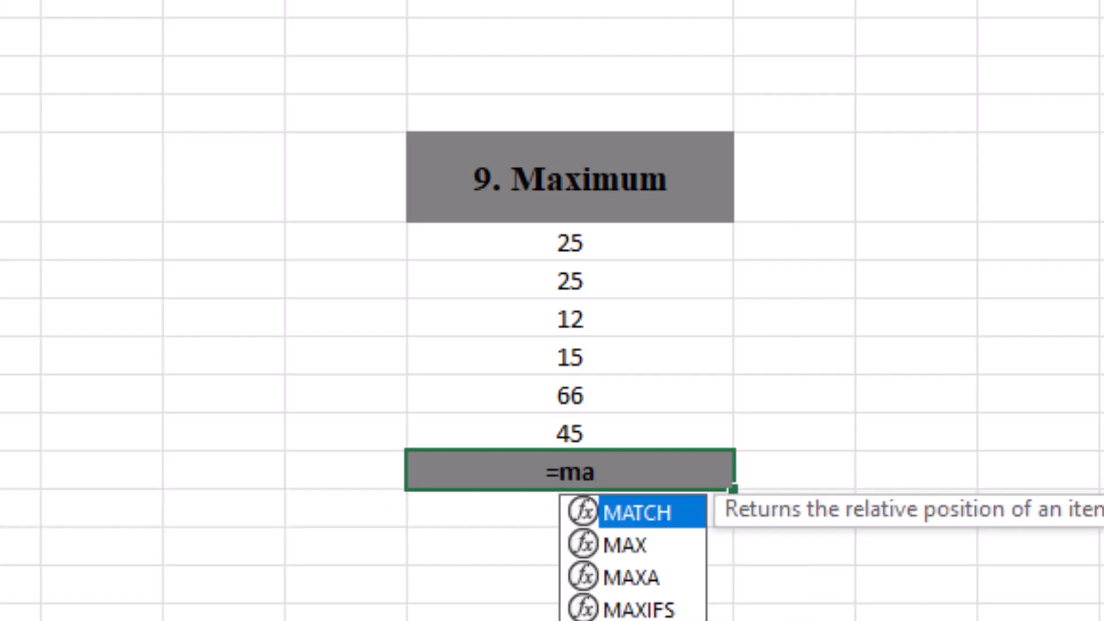
{"action": "type", "text": "z"}
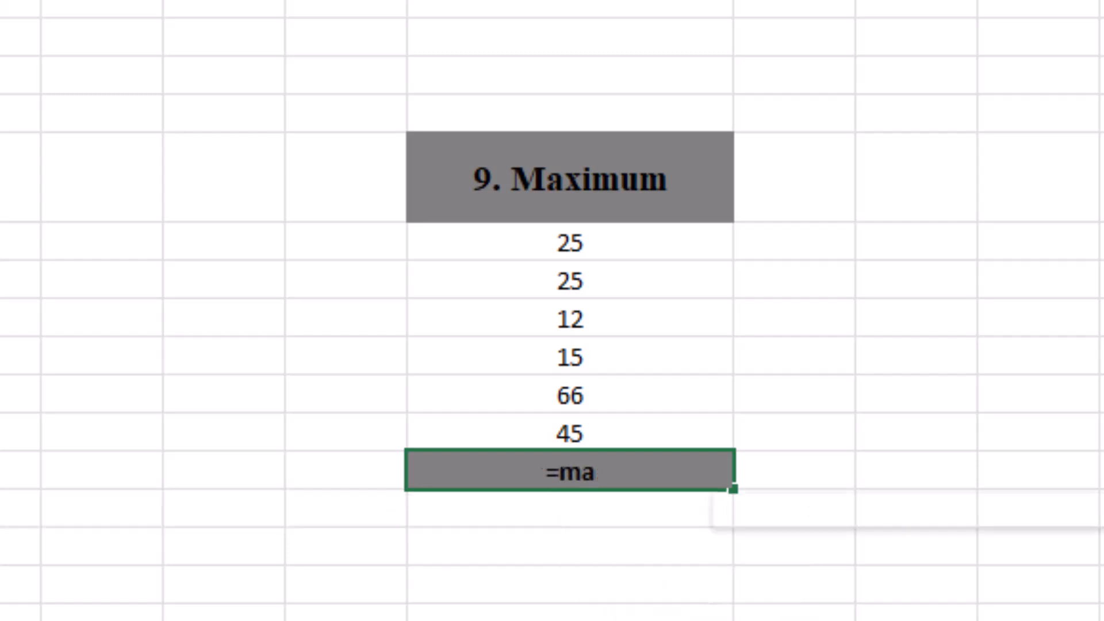
{"action": "key", "text": "BackSpace"}
{"action": "double_click", "coordinate": [575, 543]}
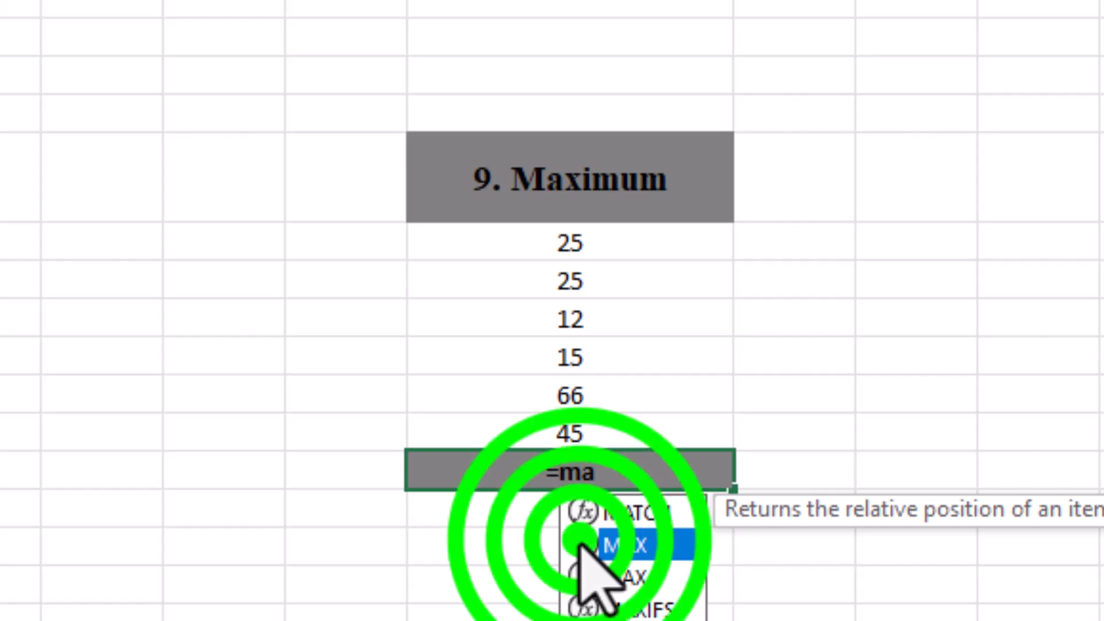
{"action": "left_click_drag", "start_coordinate": [594, 238], "coordinate": [592, 428]}
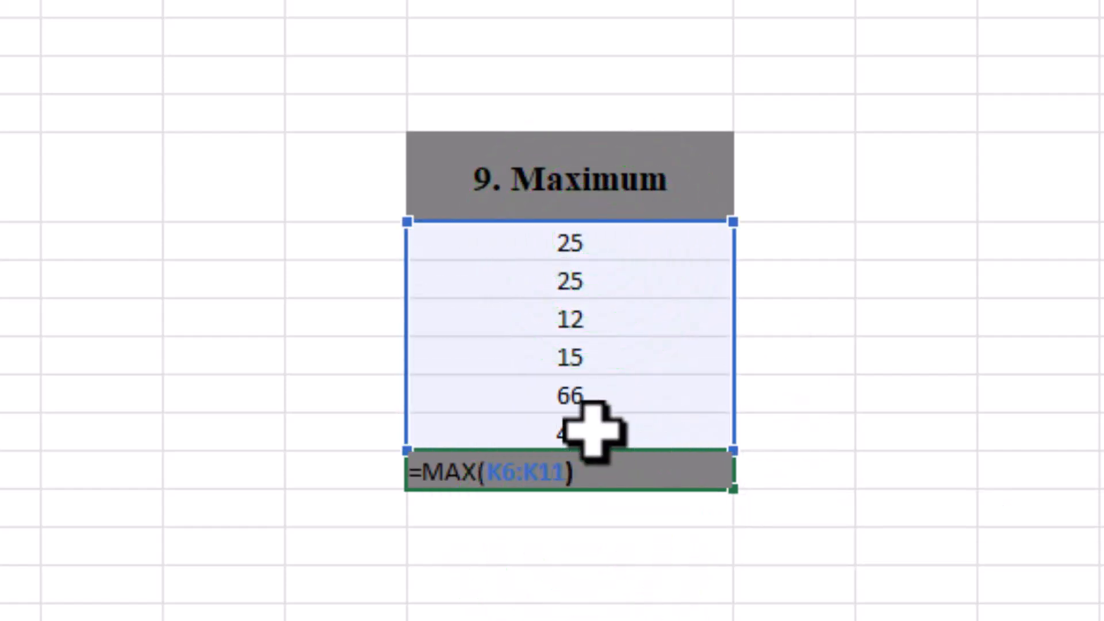
{"action": "key", "text": "Return"}
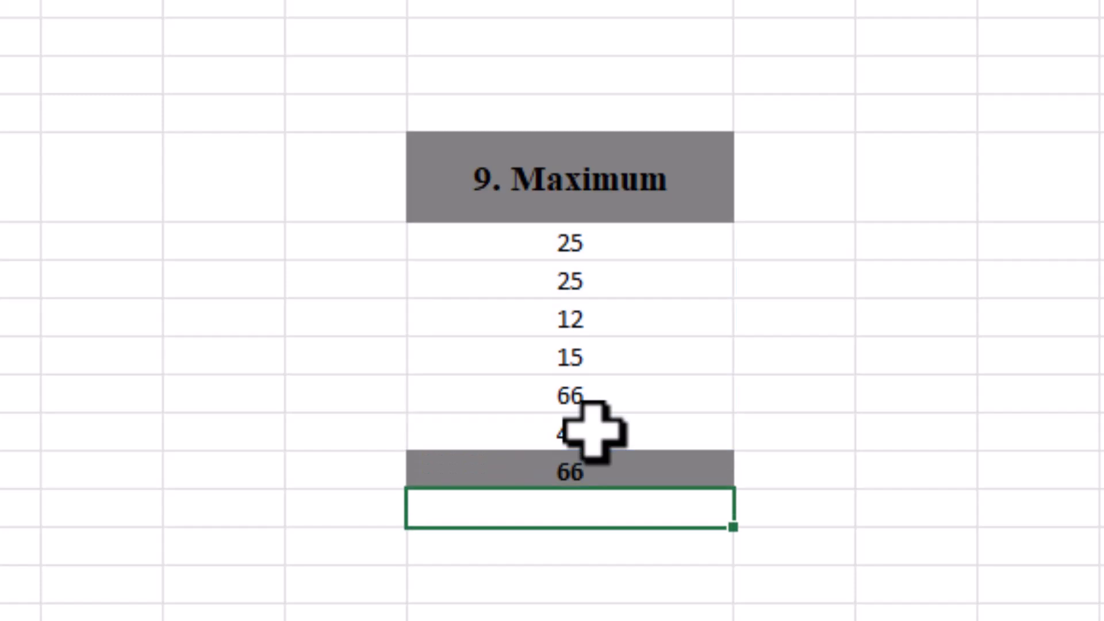
Compare the result cell of the Maximum table with the source values above it.
{"action": "left_click", "coordinate": [583, 480]}
{"action": "left_click", "coordinate": [584, 432]}
{"action": "left_click", "coordinate": [583, 394]}
{"action": "left_click", "coordinate": [582, 356]}
{"action": "left_click", "coordinate": [582, 280]}
{"action": "left_click", "coordinate": [582, 240]}
{"action": "left_click", "coordinate": [1029, 538]}
{"action": "left_click", "coordinate": [959, 606]}
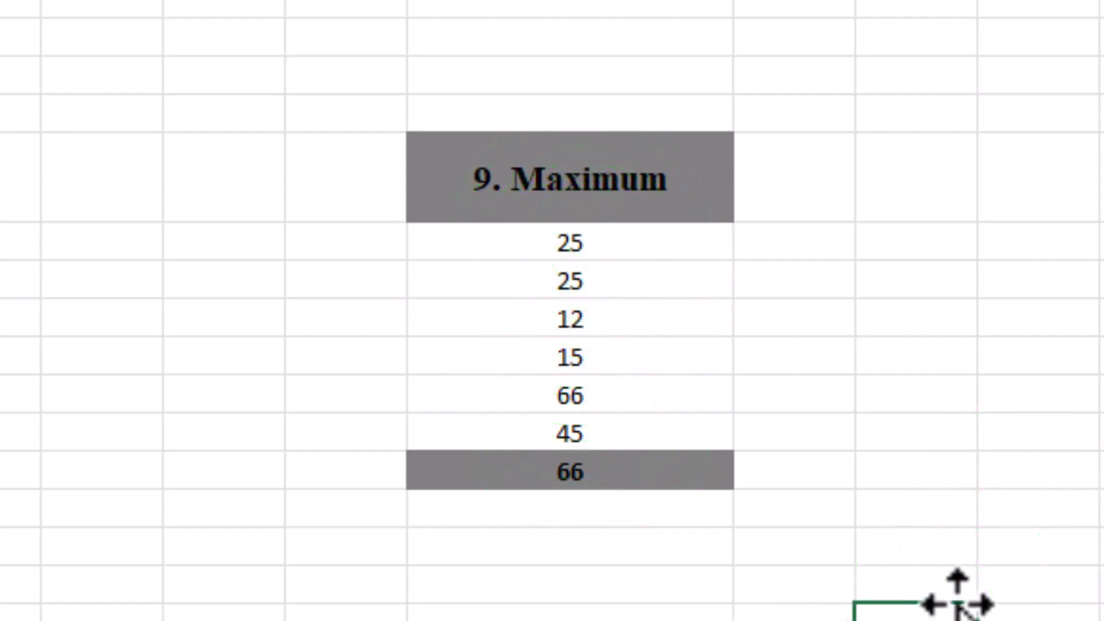
{"action": "left_click", "coordinate": [756, 583]}
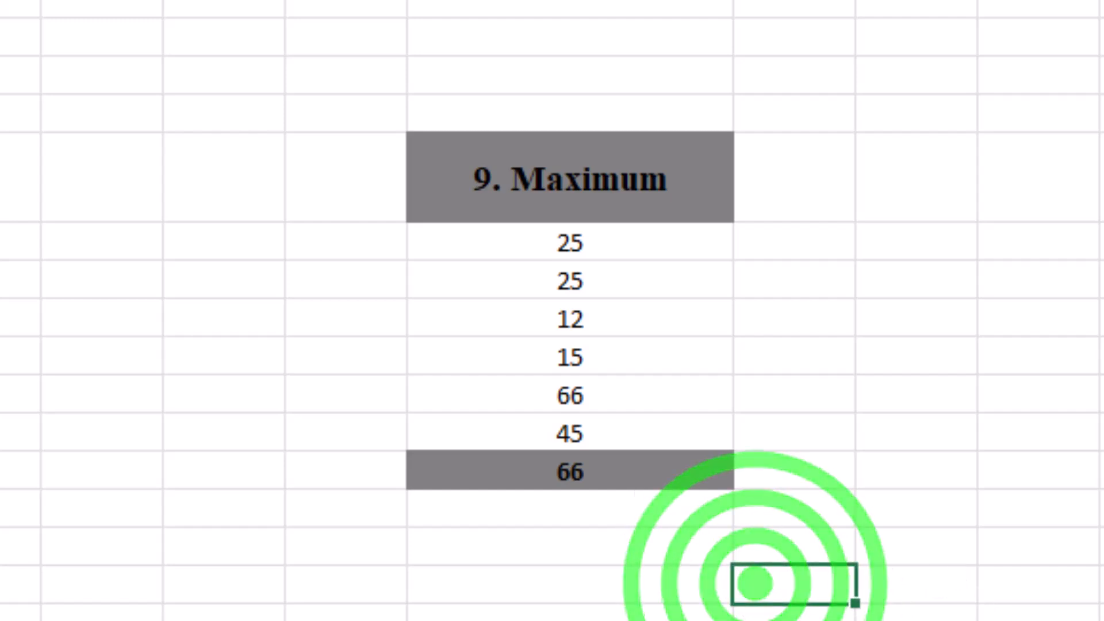
Clear the grey result cell of the Maximum table and enter =MAX(K6:K11) in it again.
{"action": "left_click", "coordinate": [628, 468]}
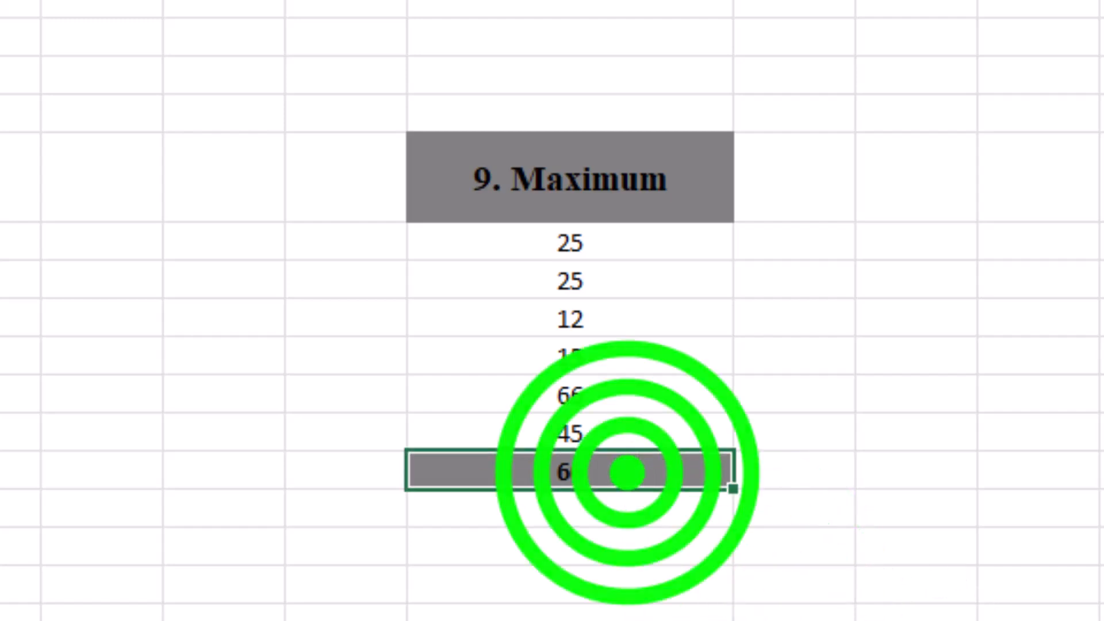
{"action": "key", "text": "Delete"}
{"action": "type", "text": "=ma"}
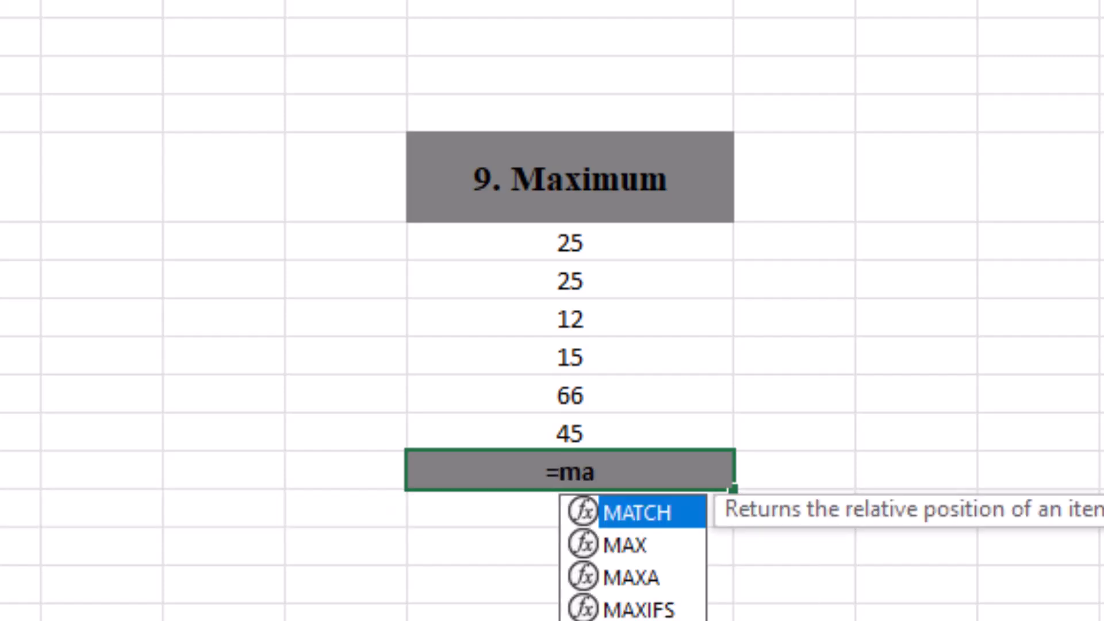
{"action": "double_click", "coordinate": [625, 546]}
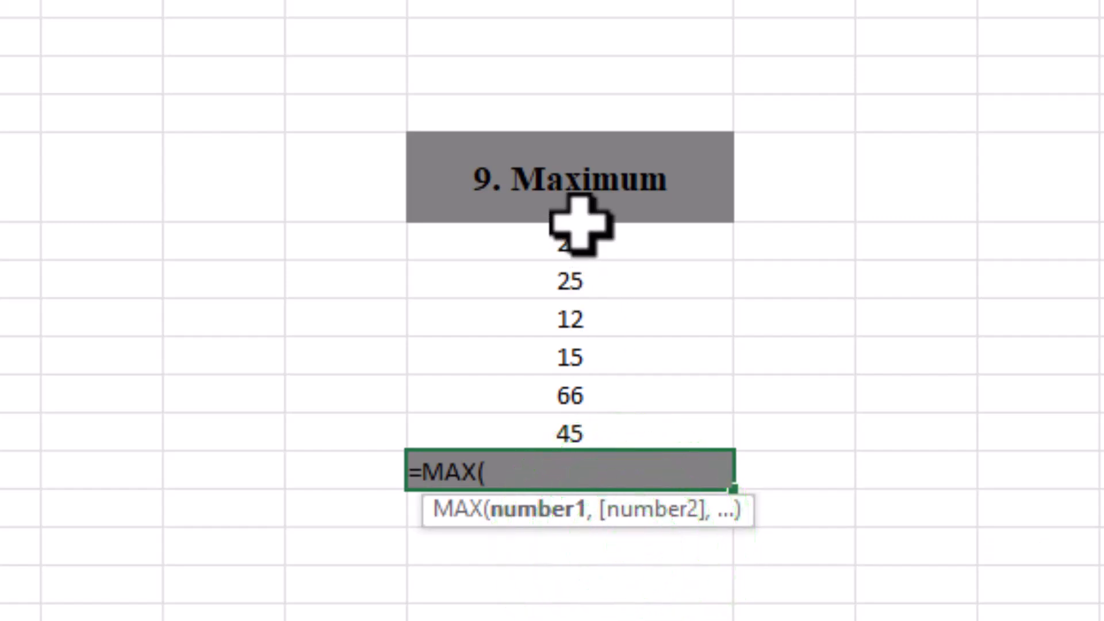
{"action": "left_click_drag", "start_coordinate": [580, 241], "coordinate": [591, 423]}
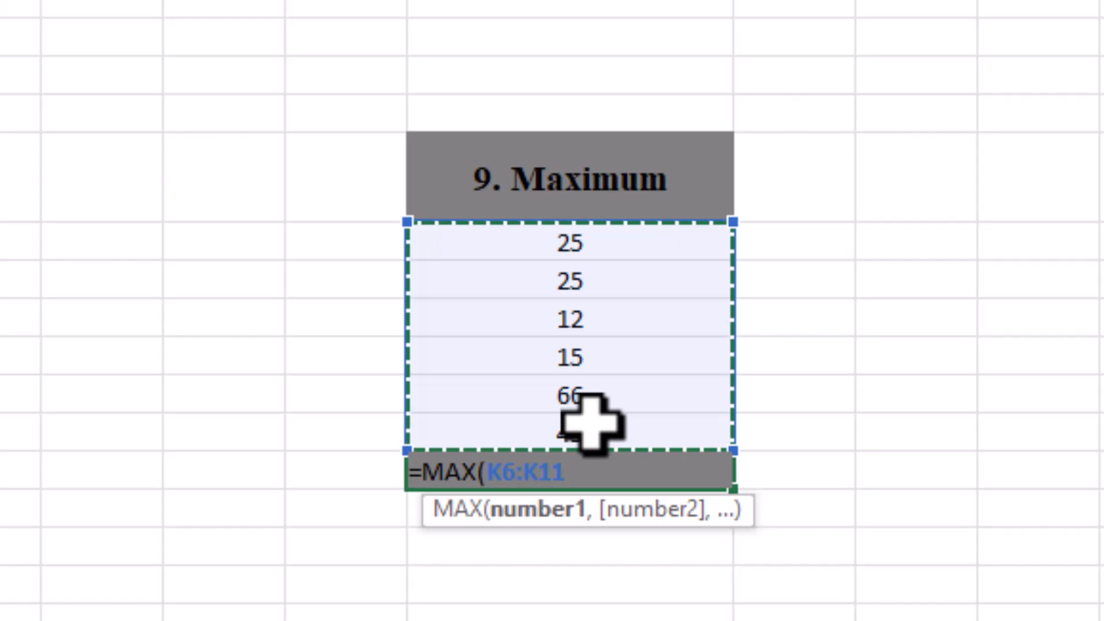
{"action": "type", "text": ")"}
{"action": "key", "text": "Return"}
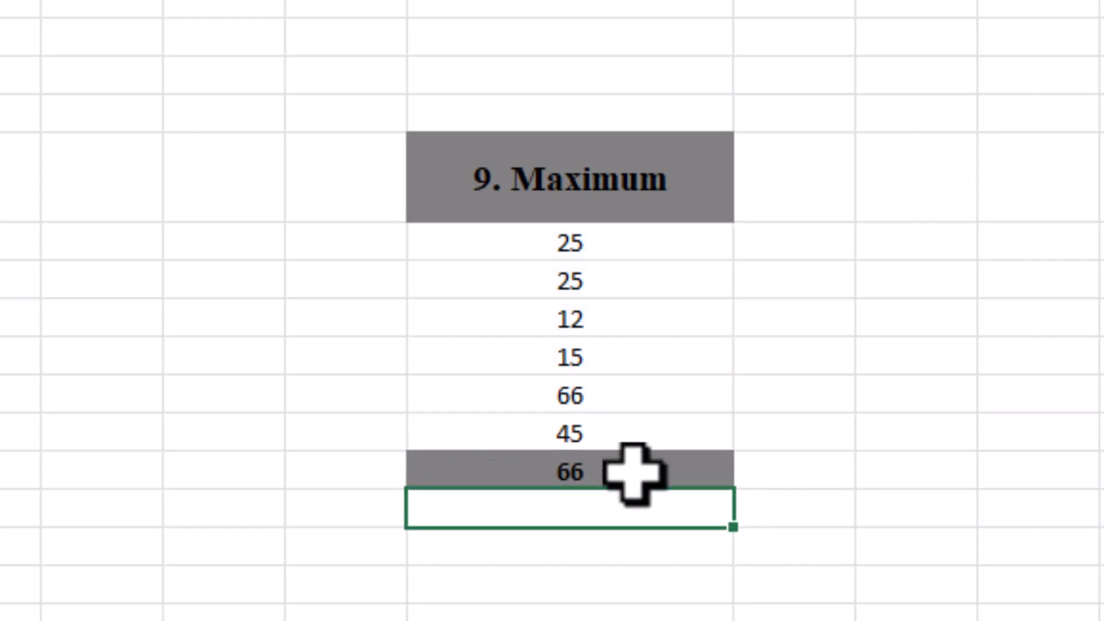